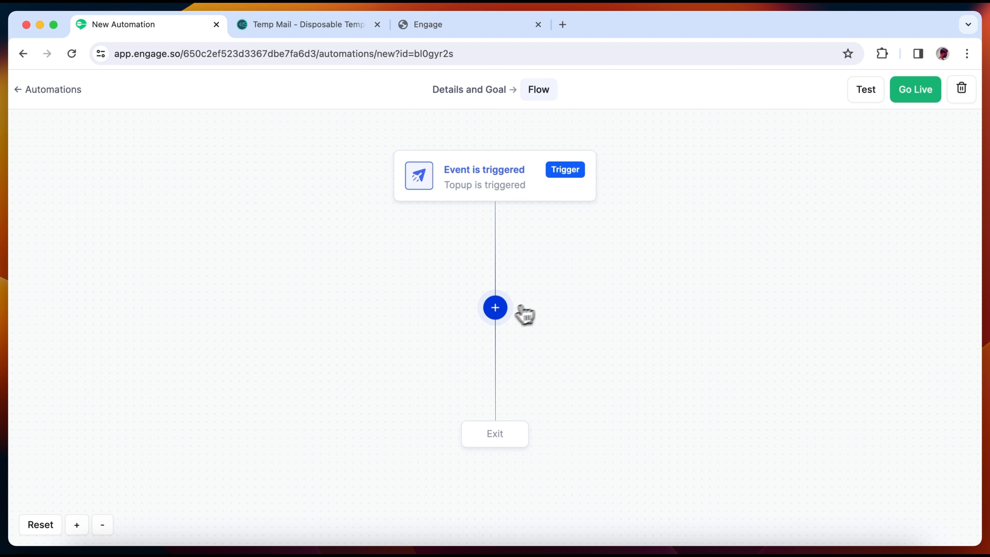
- Add a Split control below the Topup trigger, based on Trigger event value, with a second path
left_click(522, 310)
left_click(788, 176)
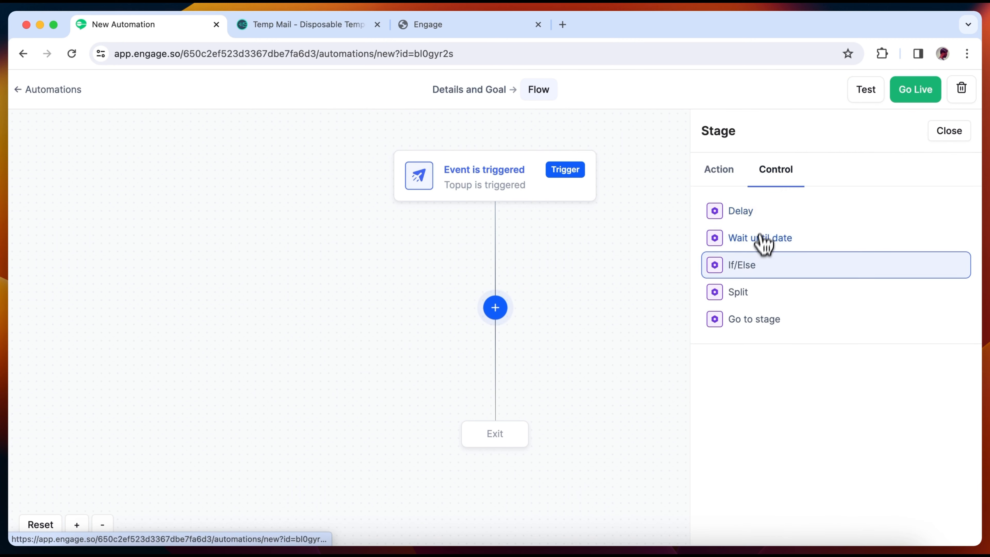
left_click(754, 291)
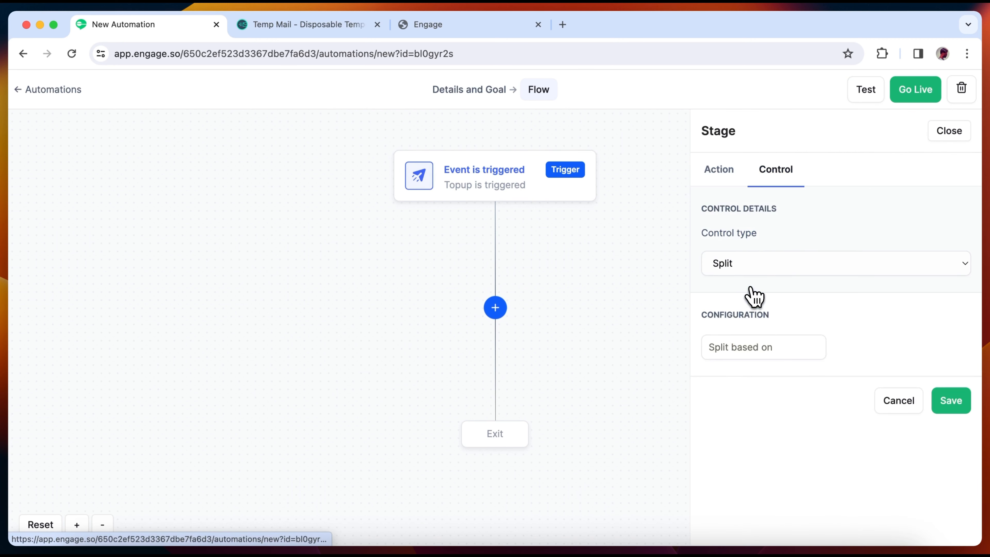
left_click(736, 343)
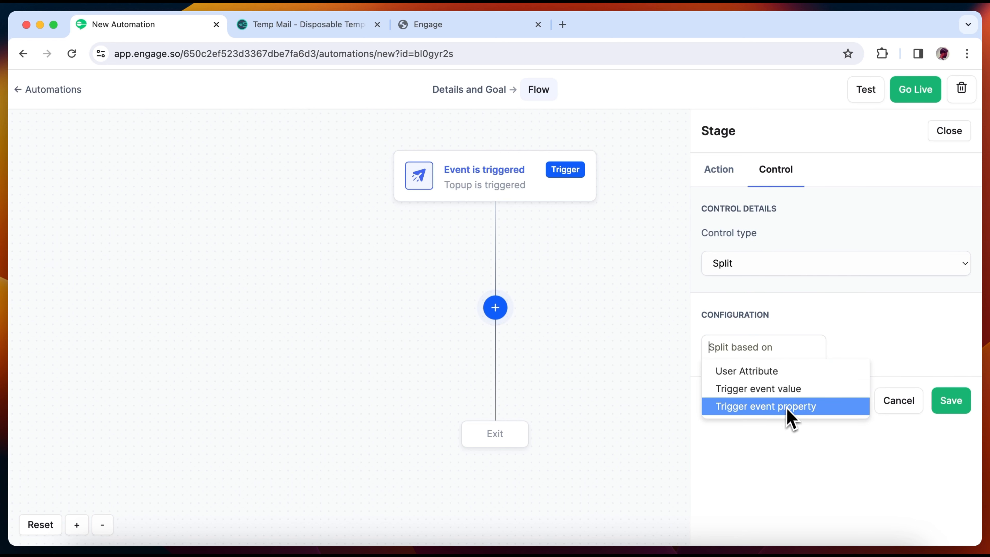
left_click(764, 388)
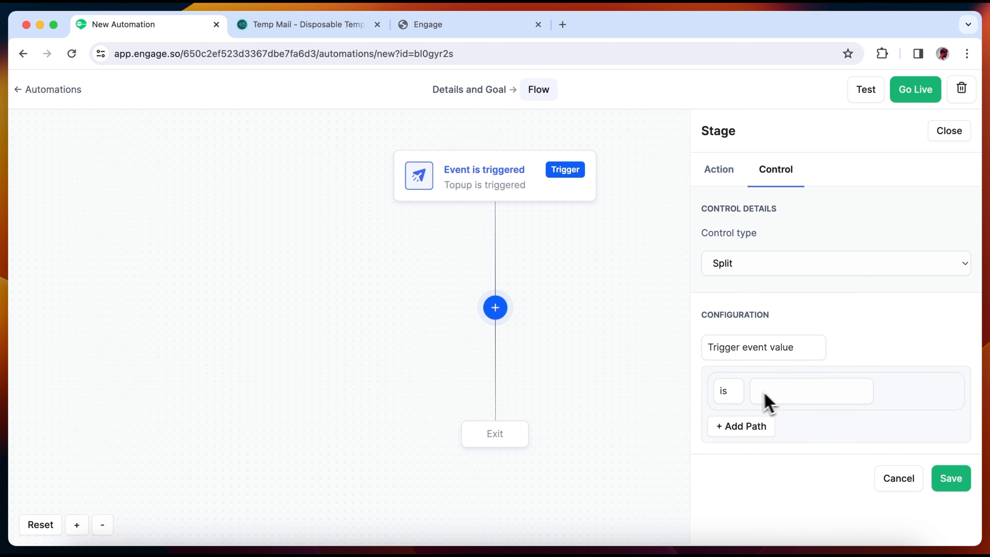
left_click(742, 425)
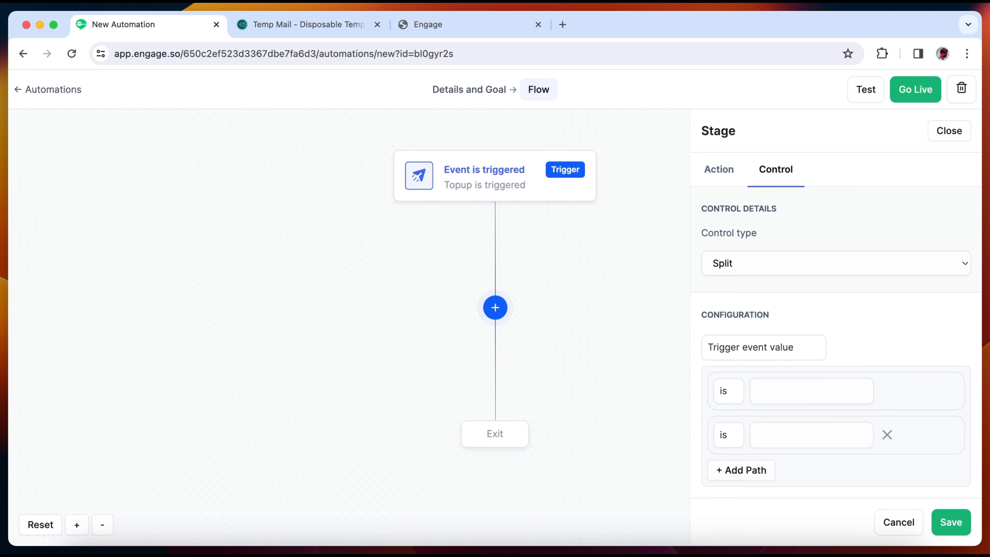
- Set the split paths to "is greater than" 50 and "is greater than" 200, and save the stage
scroll(813, 482, "down", 3)
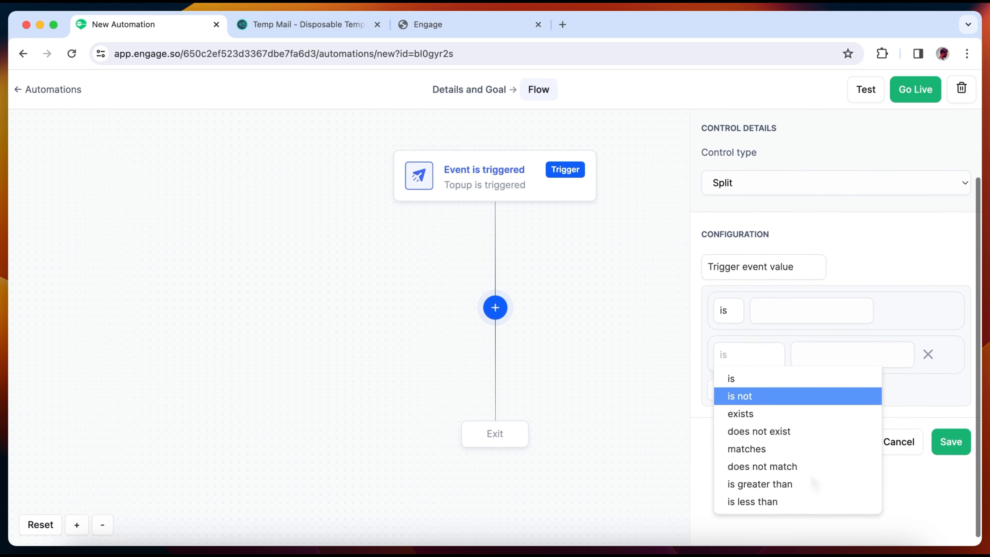
left_click(782, 305)
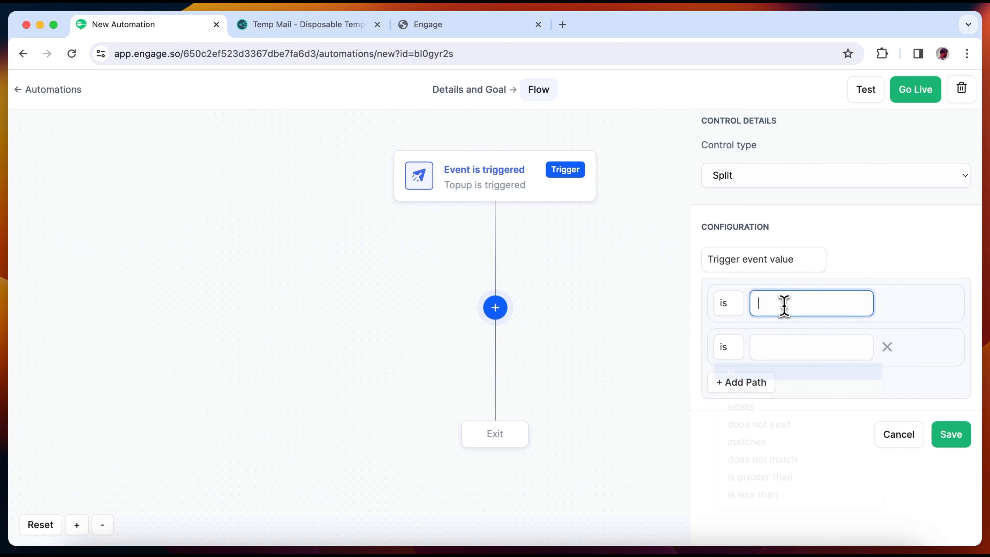
left_click(728, 302)
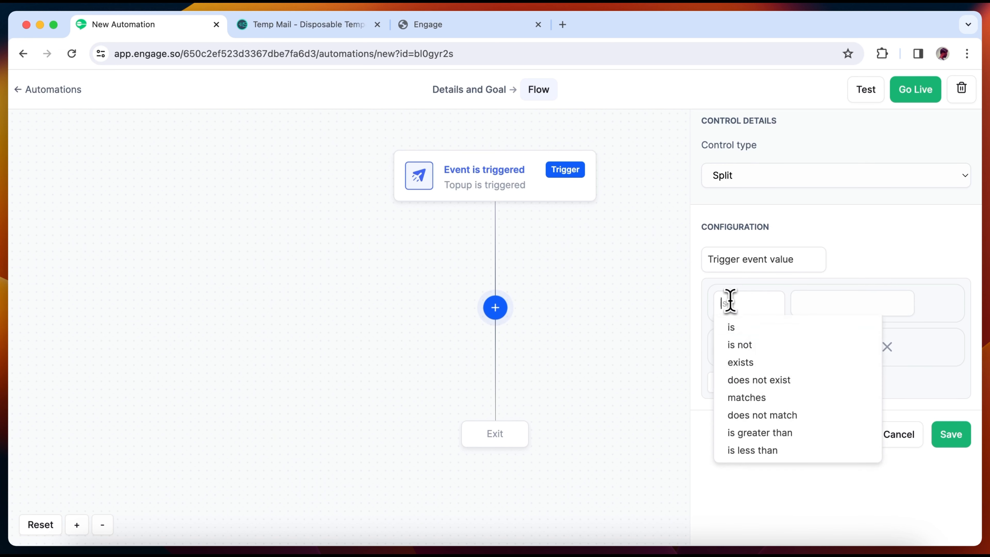
left_click(764, 435)
left_click(826, 302)
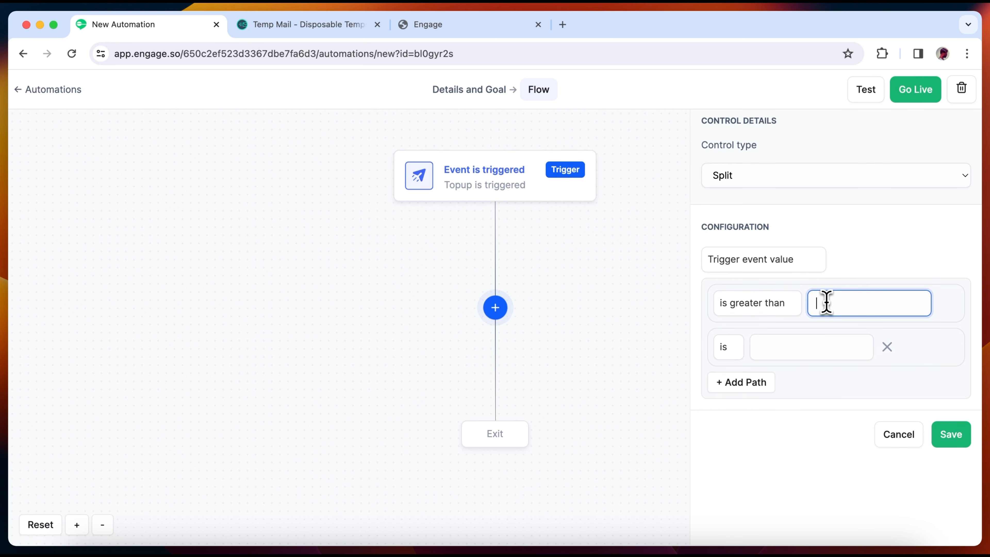
left_click(734, 346)
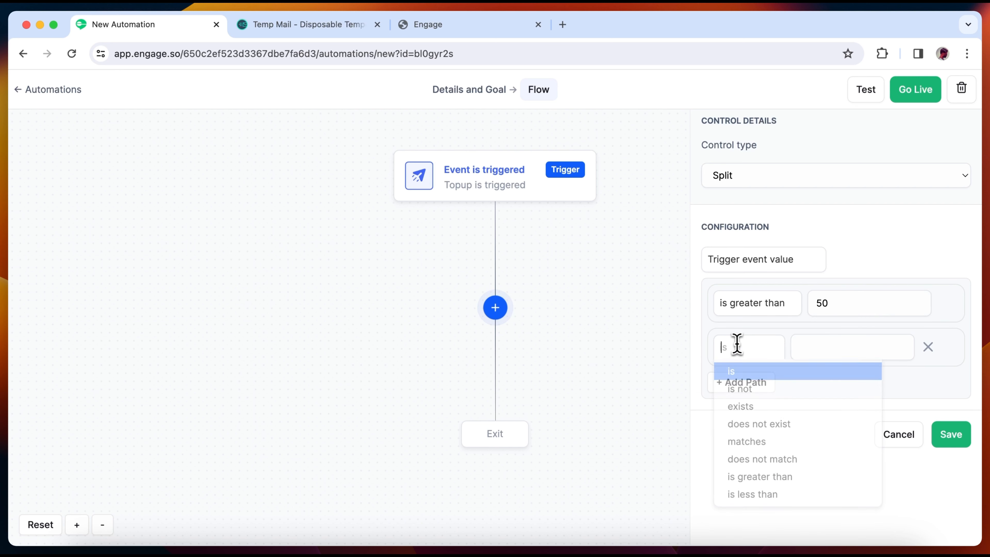
left_click(773, 477)
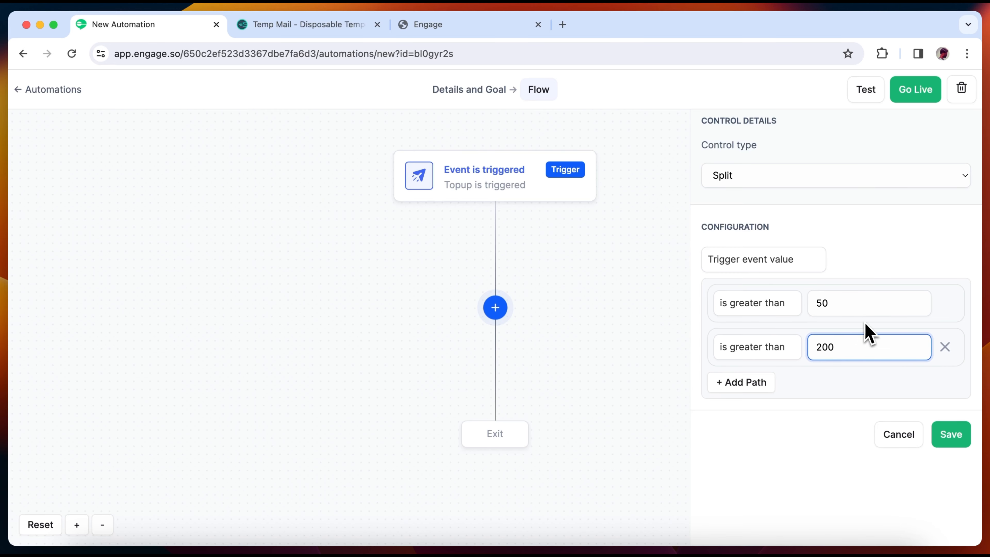
scroll(864, 336, "up", 3)
scroll(876, 343, "down", 3)
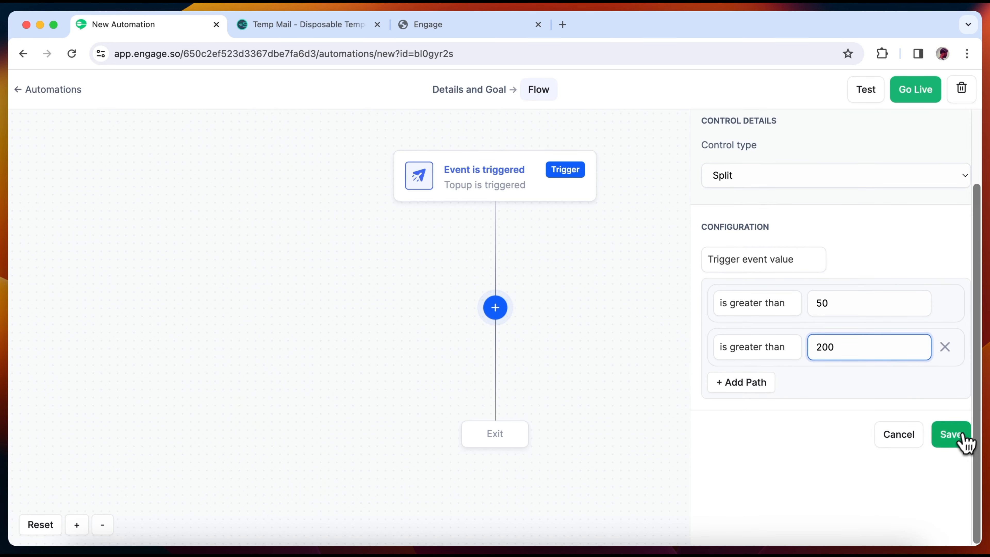
left_click(950, 434)
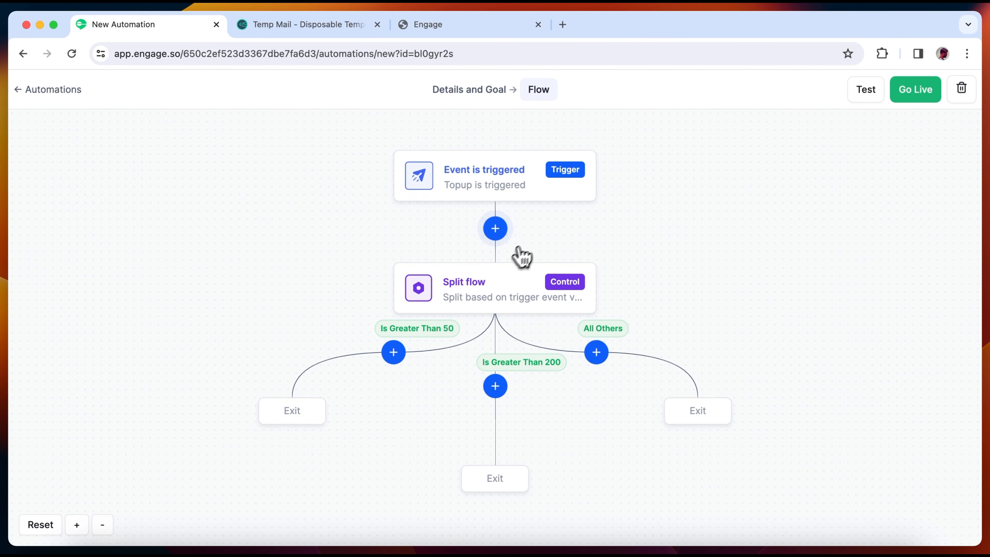
- Title the automation "Top-up rewards" in its details and return to the flow
left_click(514, 124)
left_click(491, 325)
key("super+a")
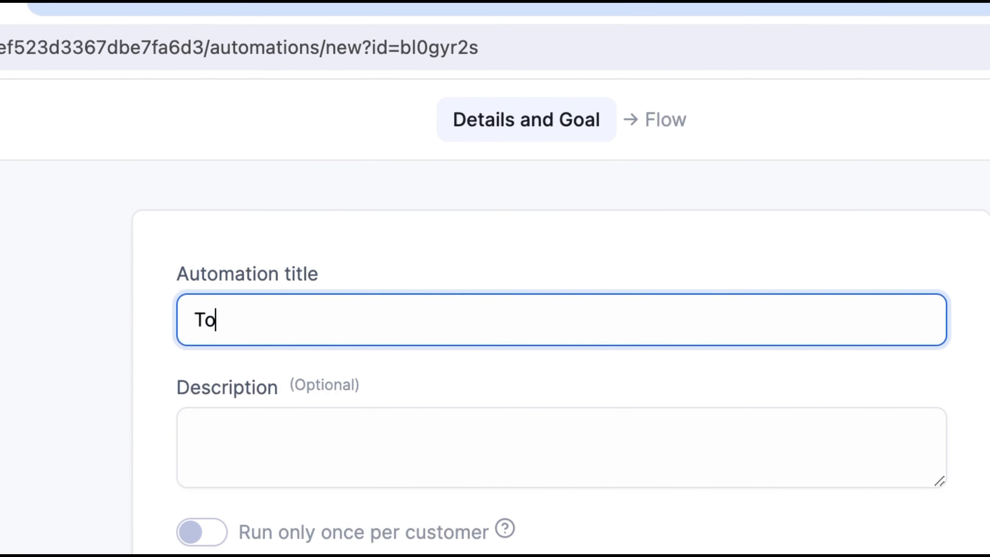
type("Top-up")
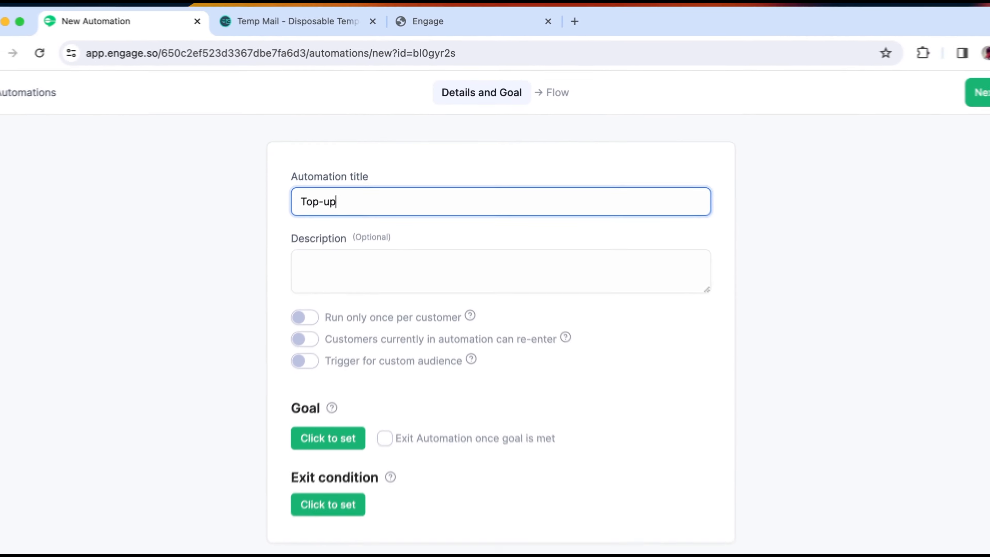
type(" rewards")
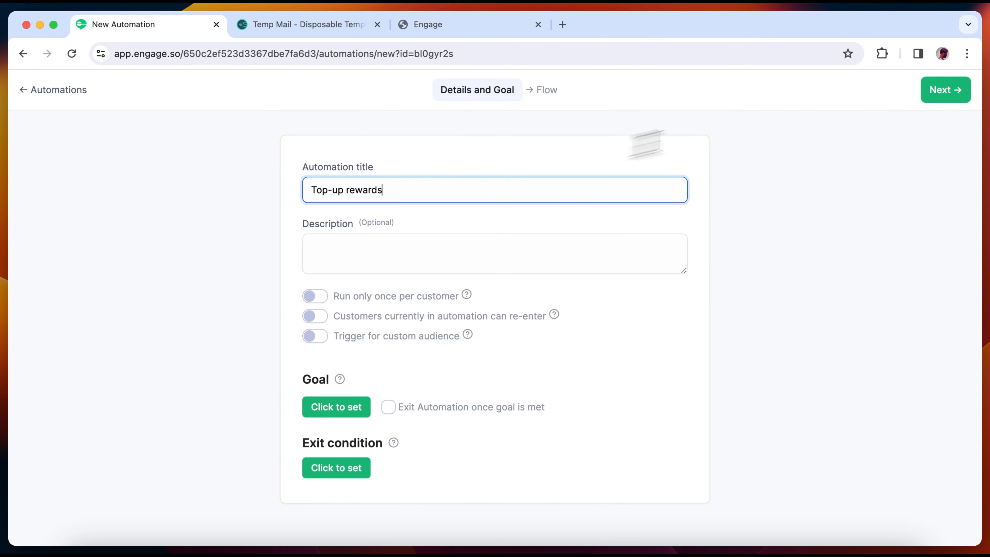
left_click(943, 91)
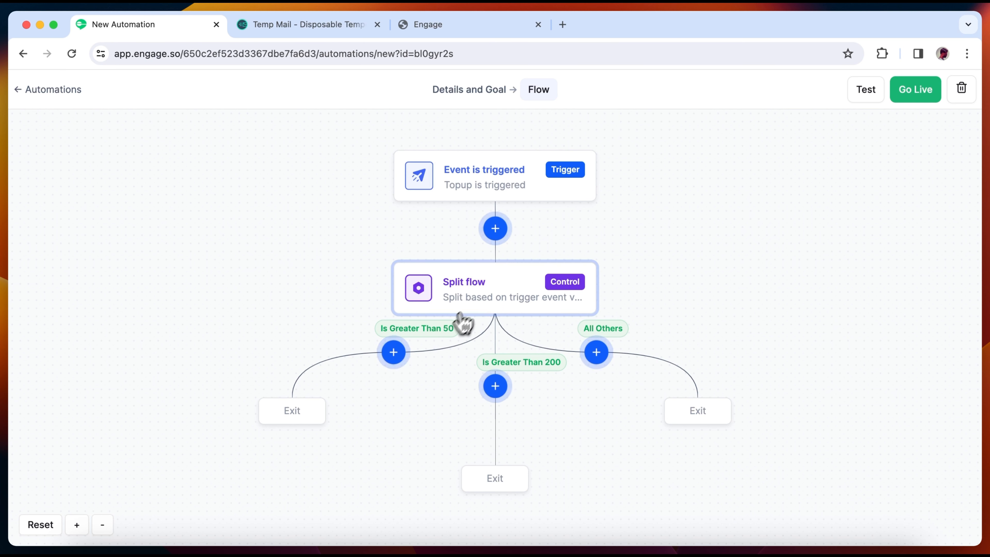
- Add a Send email action on the Is Greater Than 50 path with subject "You've got 5 points!", sender name "Awesome Co" and the sender email
left_click(394, 361)
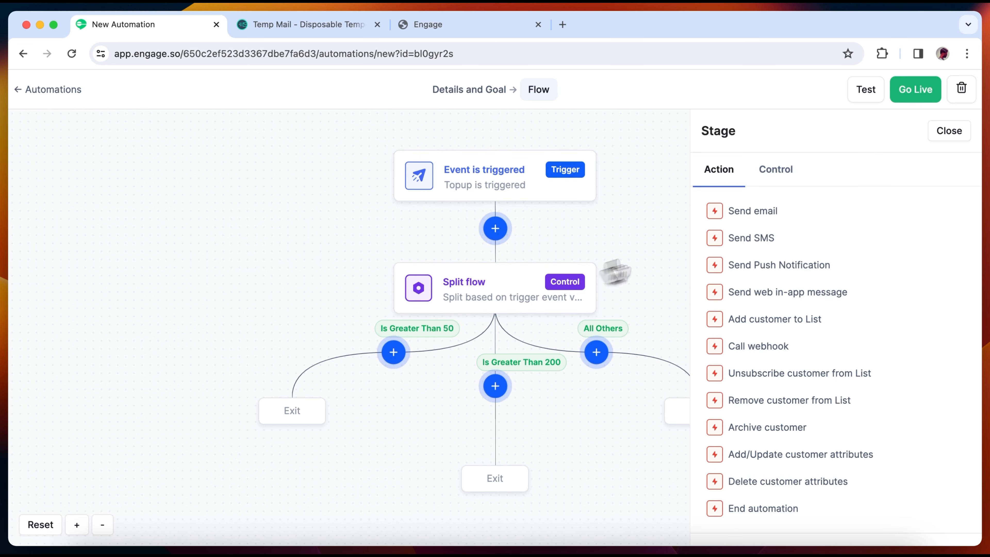
left_click(766, 214)
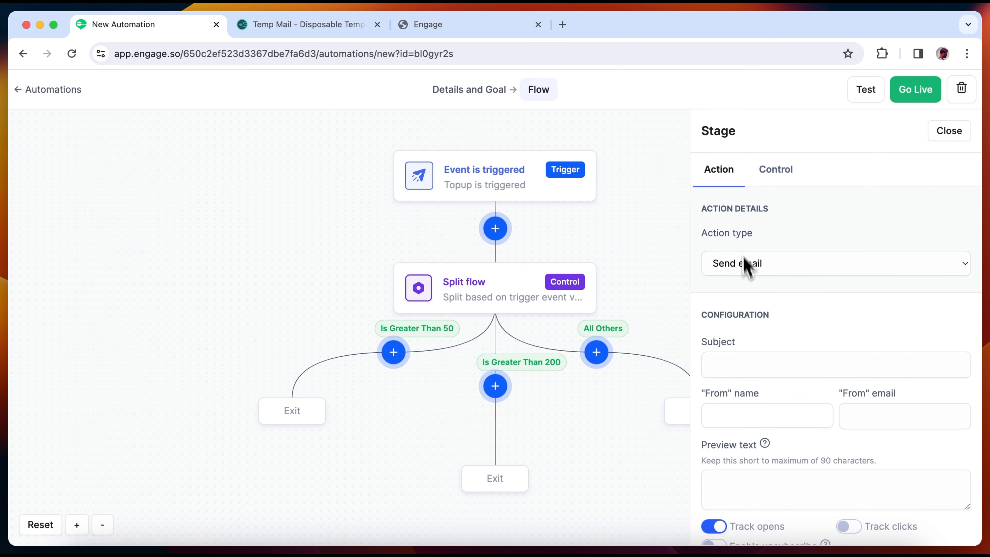
scroll(746, 381, "down", 4)
left_click(746, 227)
type("You've fo")
key("BackSpace")
key("BackSpace")
type("got")
left_click(740, 273)
left_click(731, 296)
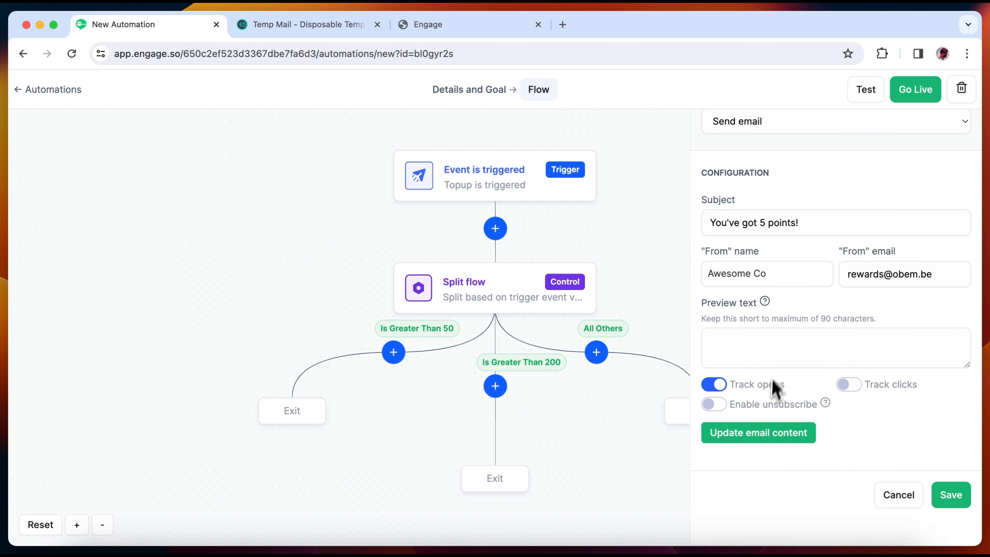
- Write the plain-text email body "Hello {{first_name}}, You've got 5 points for your topup." and save the stage
left_click(780, 439)
left_click(394, 185)
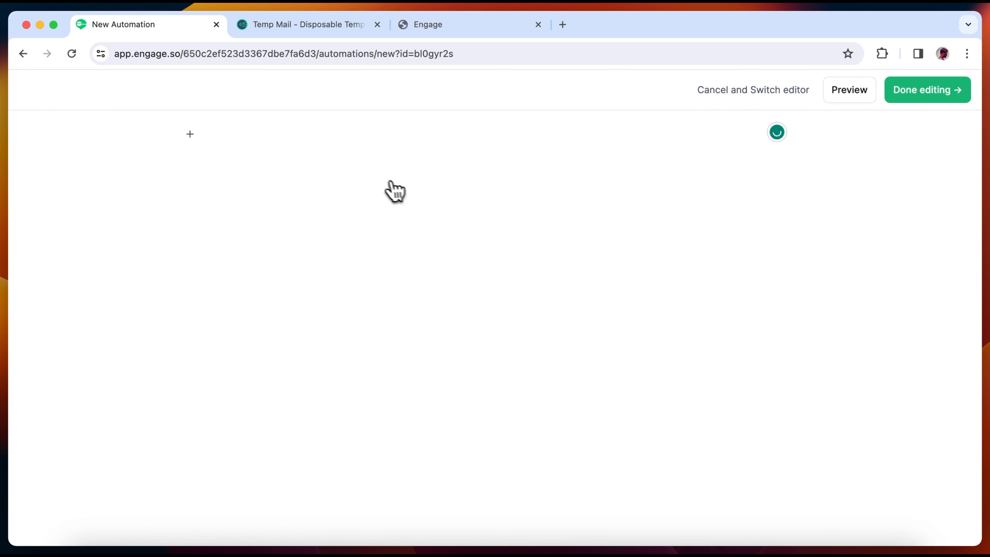
type("Hello {{first")
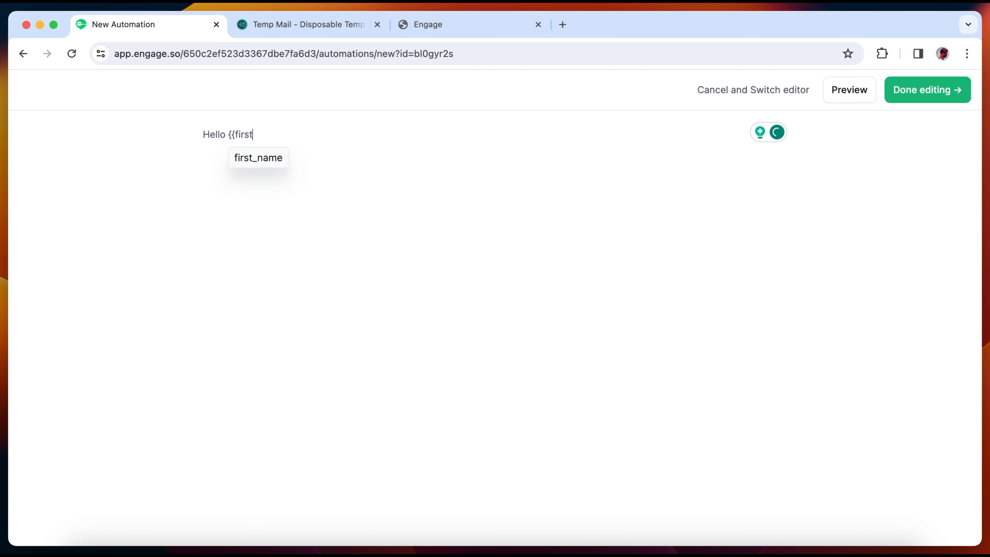
key("Return")
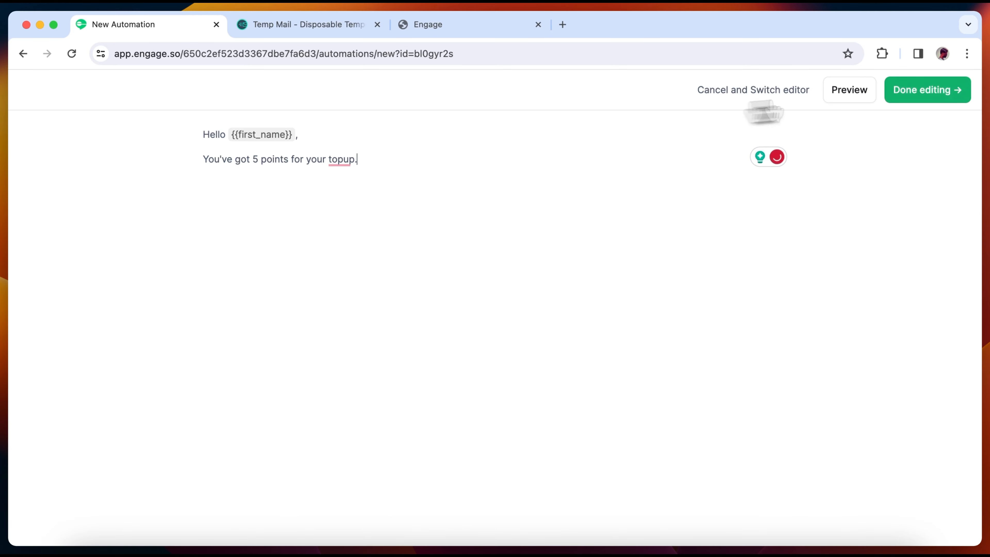
left_click(912, 93)
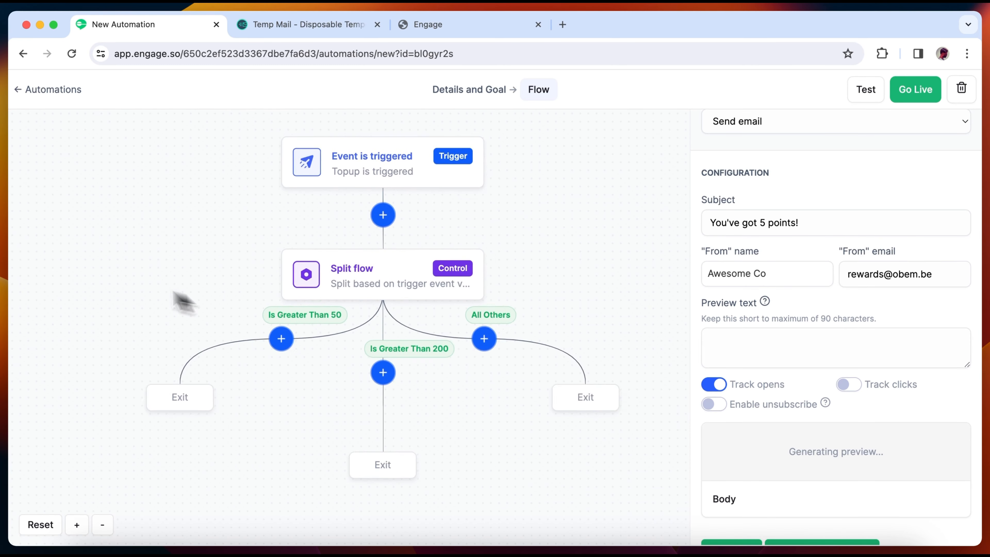
scroll(770, 372, "down", 3)
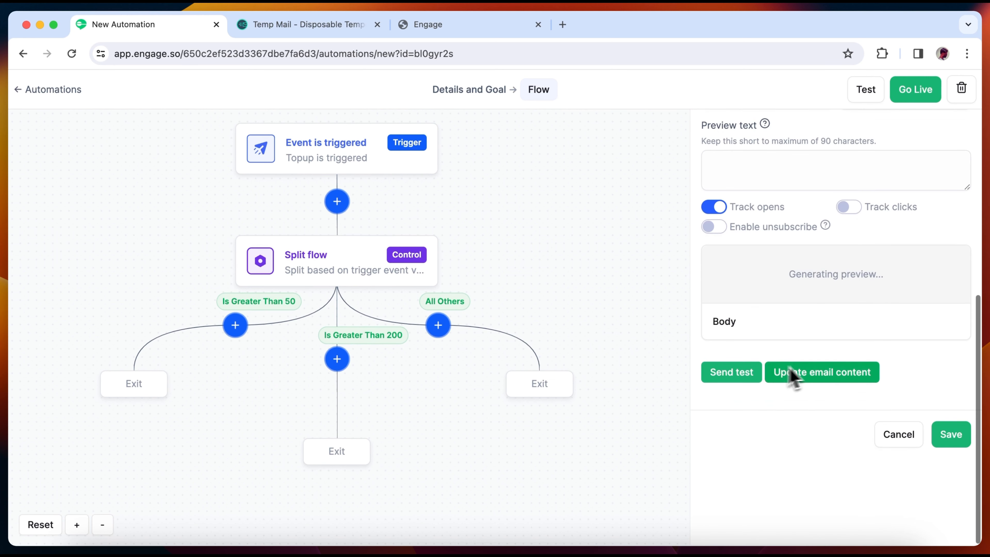
left_click(956, 433)
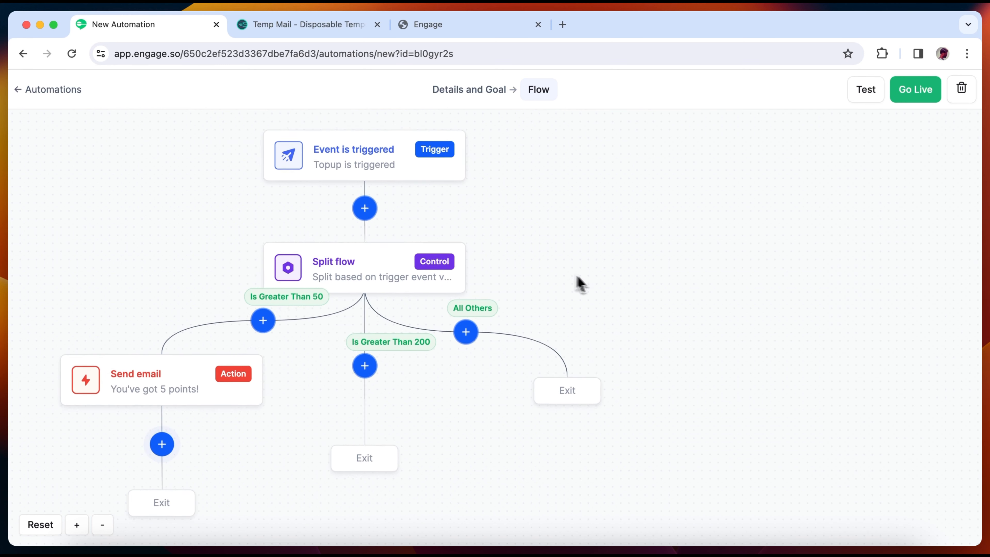
- Add a Send email action on the Is Greater Than 200 path with the subject "You've got 20 points!"
left_click(393, 377)
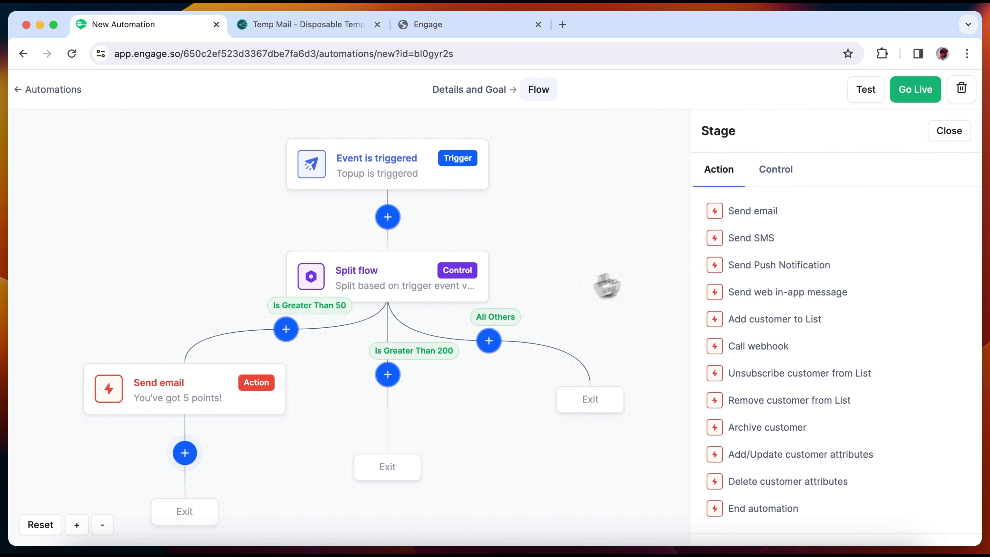
left_click(804, 212)
left_click(746, 369)
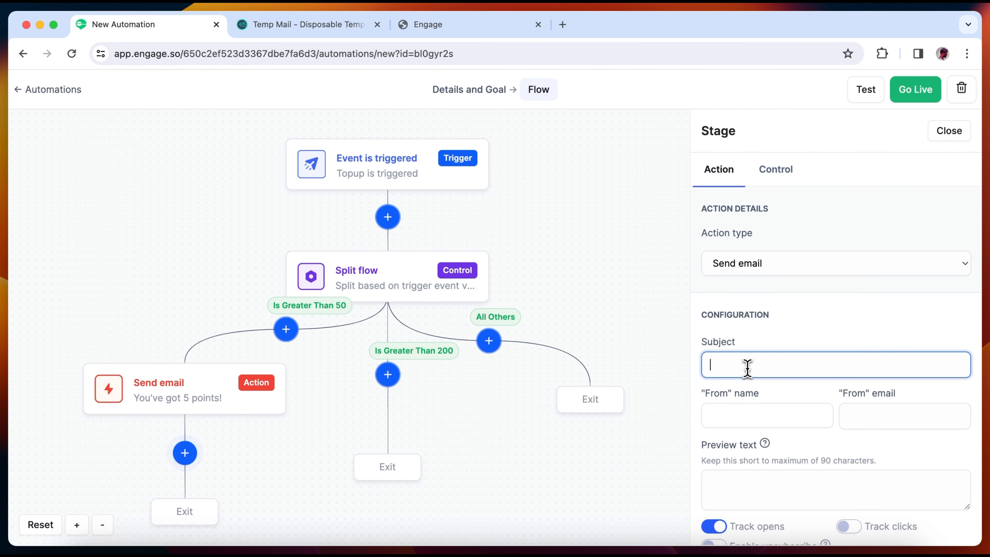
type("You've ")
type("gt 20 po")
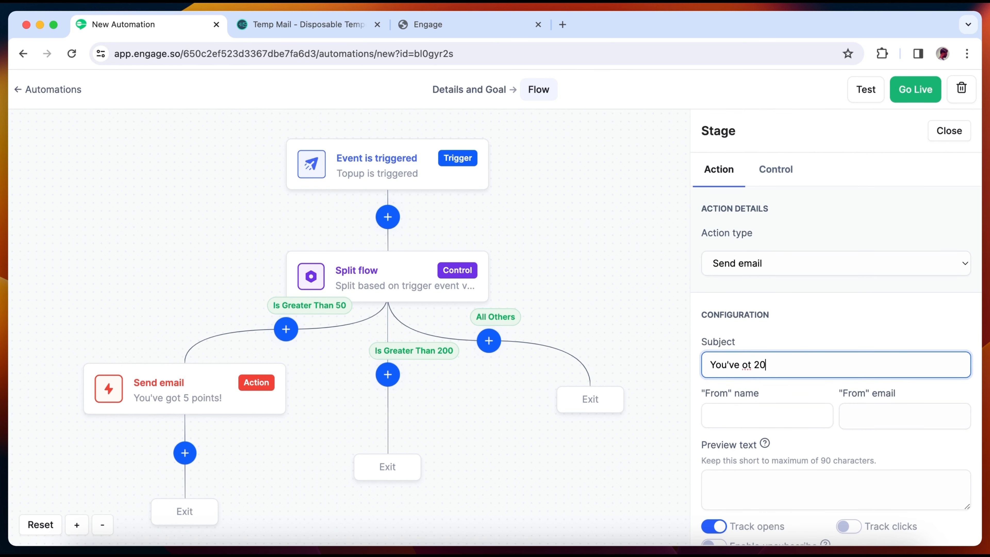
key("BackSpace")
key("BackSpace")
key("BackSpace")
key("BackSpace")
key("BackSpace")
key("BackSpace")
key("BackSpace")
type("ot 20 points!")
- Fill in the 20-point email's sender name as "Awesome Co" and its sender email address
scroll(744, 298, "down", 3)
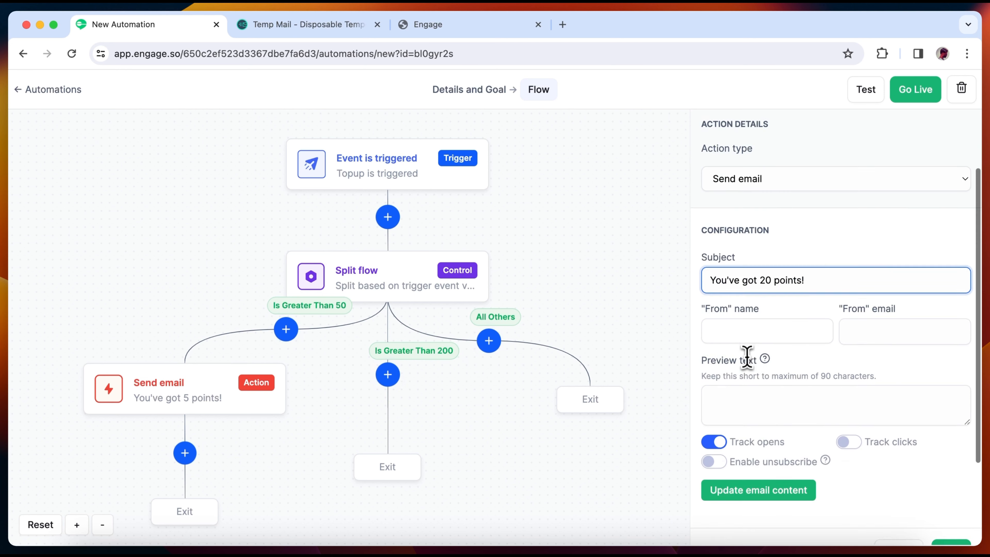
left_click(752, 282)
left_click(757, 308)
- Write the 20-point email's plain-text body "Hi {{first_name}}, You've got 20 new points for your new top-up" and save the stage
left_click(796, 439)
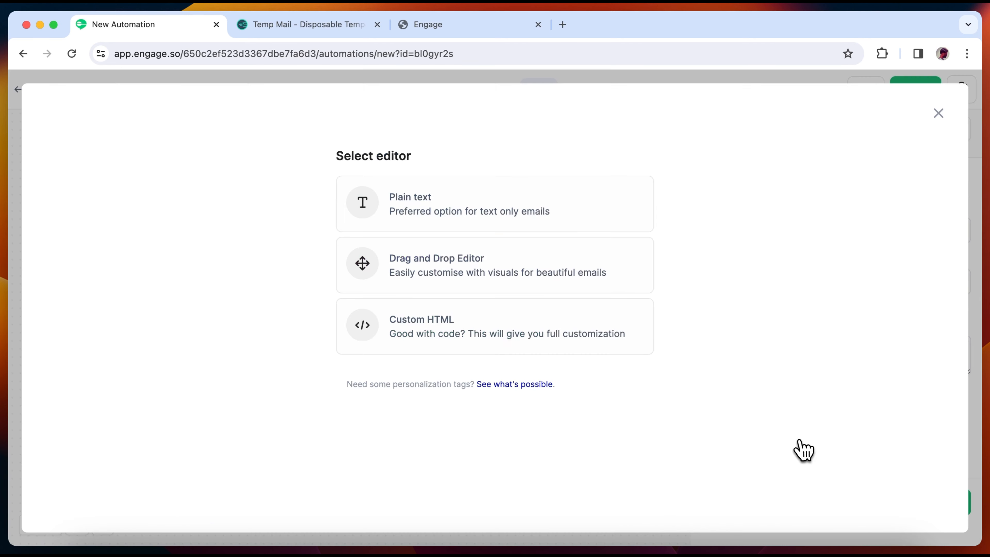
left_click(610, 259)
type("Hi {{first_name}}")
key("Return")
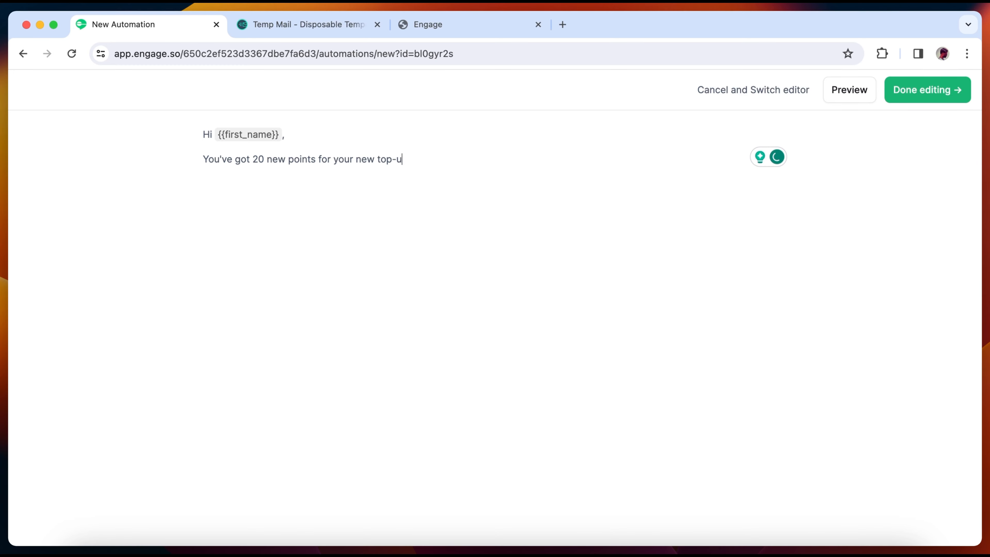
left_click(926, 90)
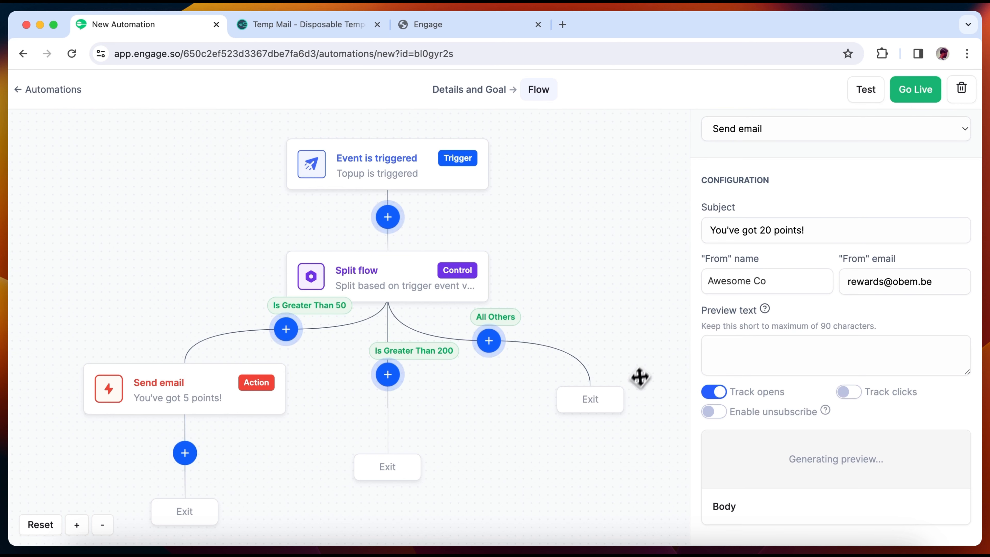
left_click_drag(578, 327, 585, 276)
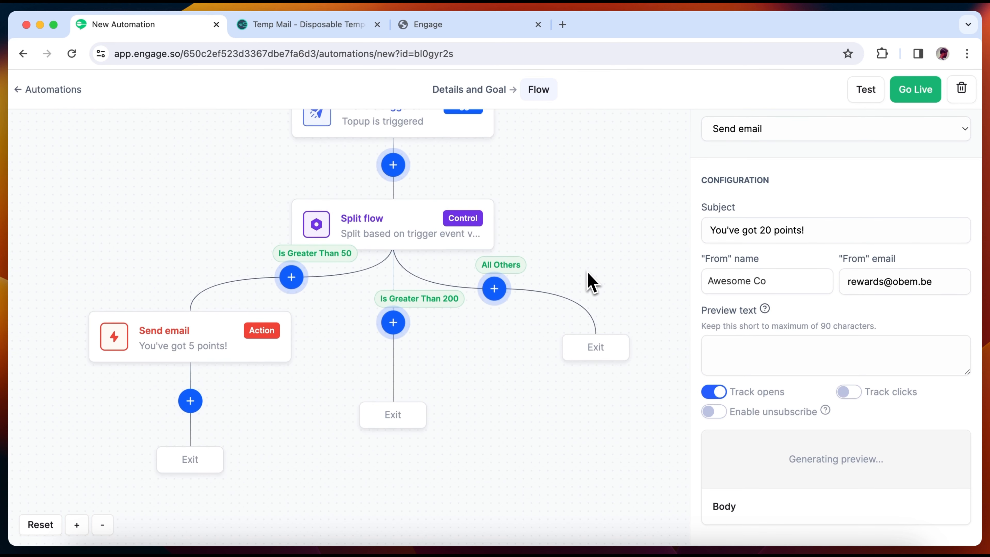
scroll(833, 358, "down", 5)
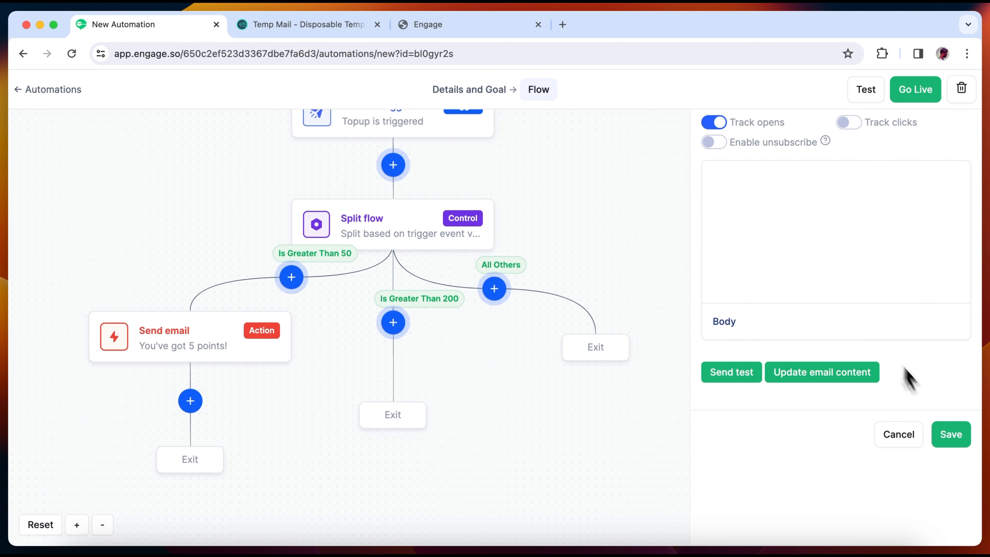
left_click(951, 438)
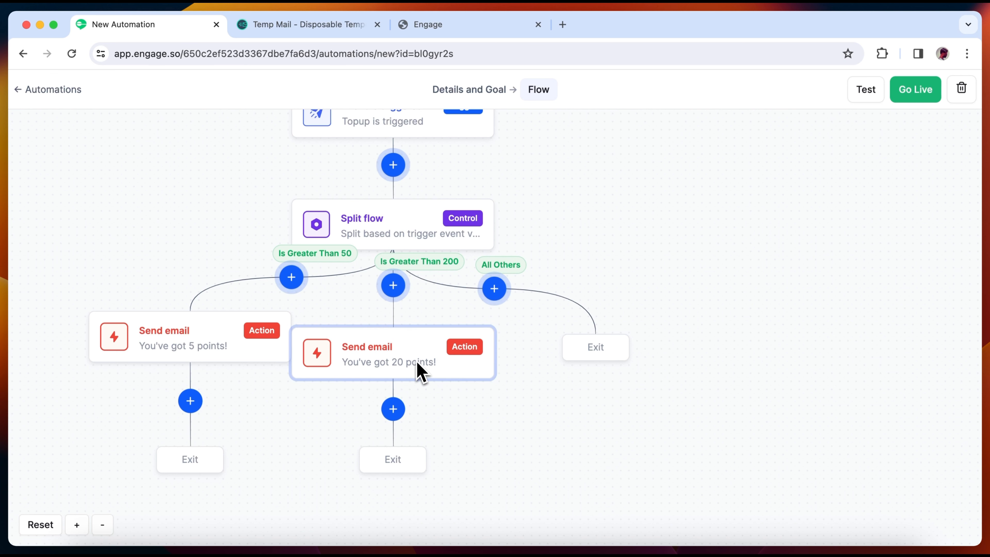
- Move the Split flow stage slightly up, closer to the Topup trigger
left_click_drag(698, 237, 713, 279)
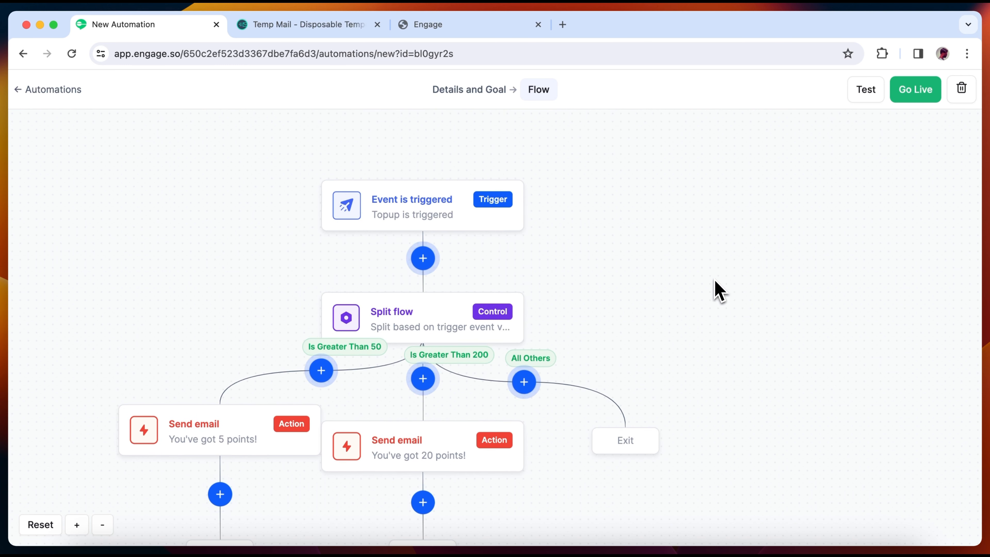
left_click_drag(461, 306, 460, 287)
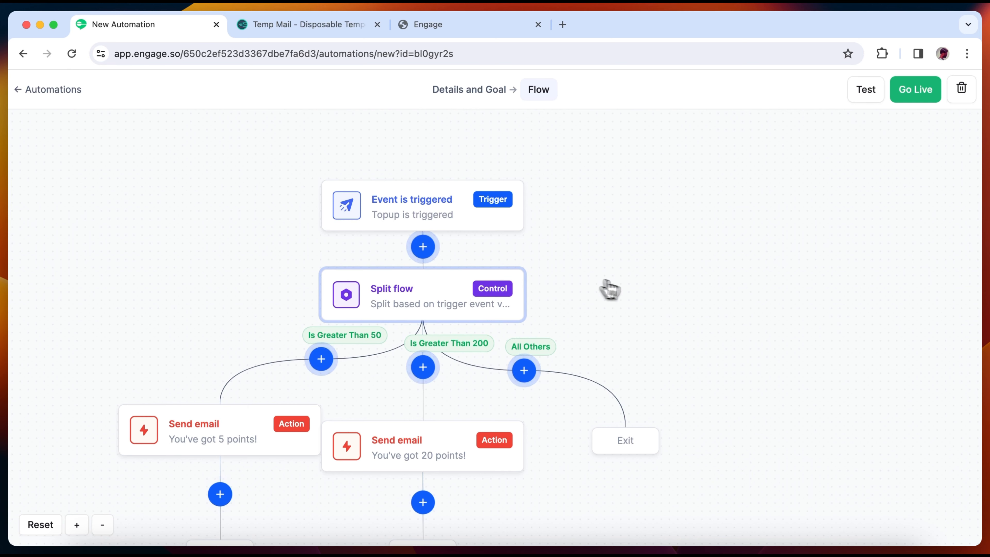
left_click_drag(621, 296, 617, 217)
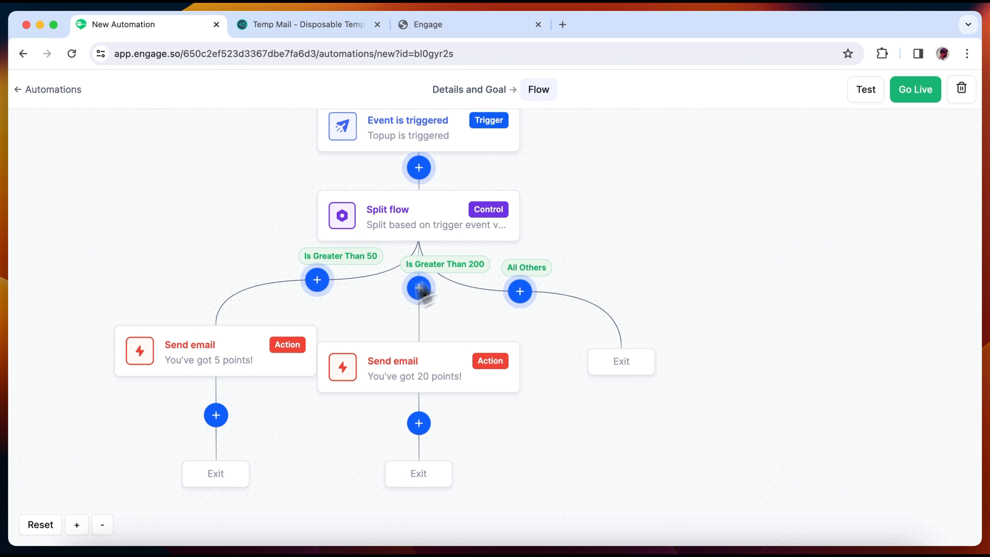
- Set the automation live, confirm it, and dismiss the success notice
left_click_drag(691, 254, 717, 283)
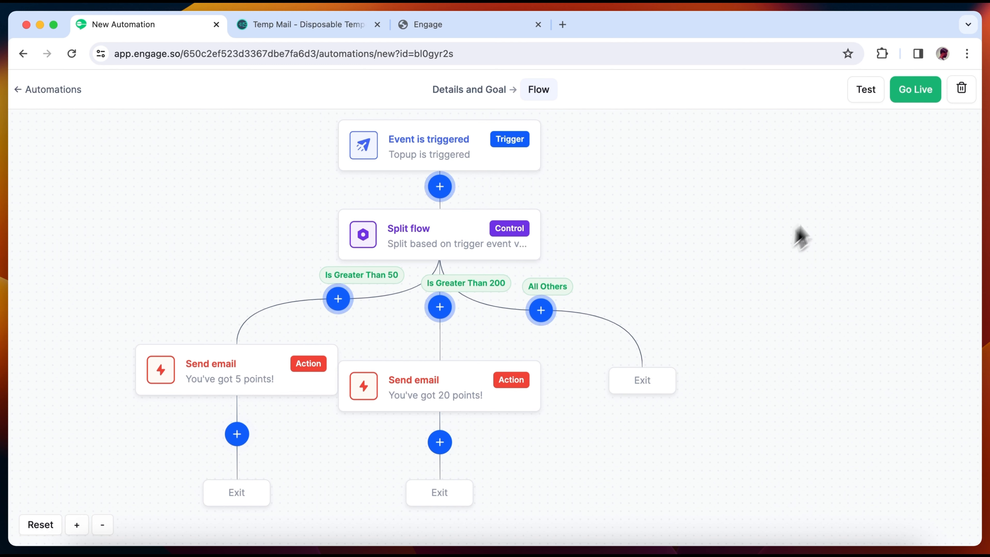
left_click(914, 98)
left_click(612, 242)
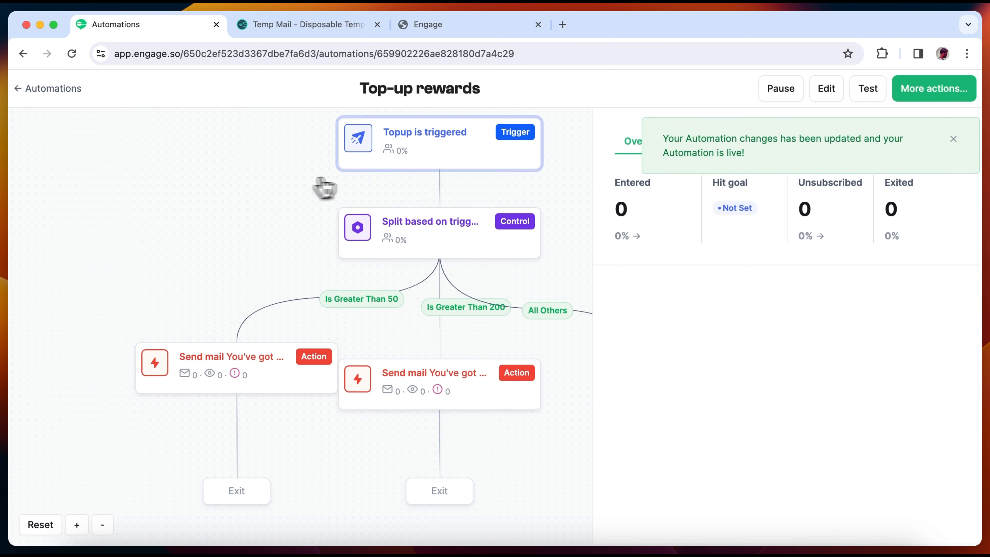
left_click(953, 139)
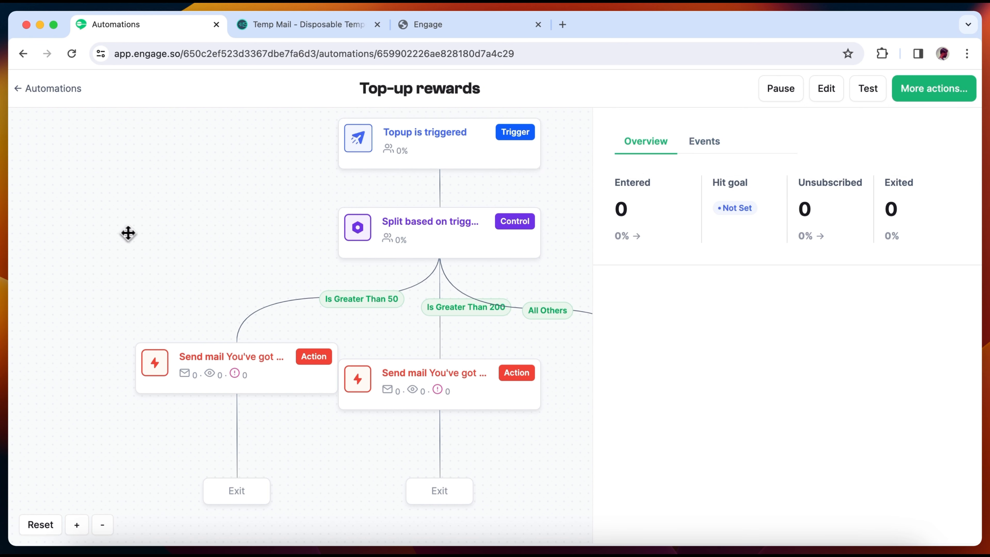
- View the live flow's branches, then return to the automations list and open the Customers page
left_click_drag(128, 233, 53, 249)
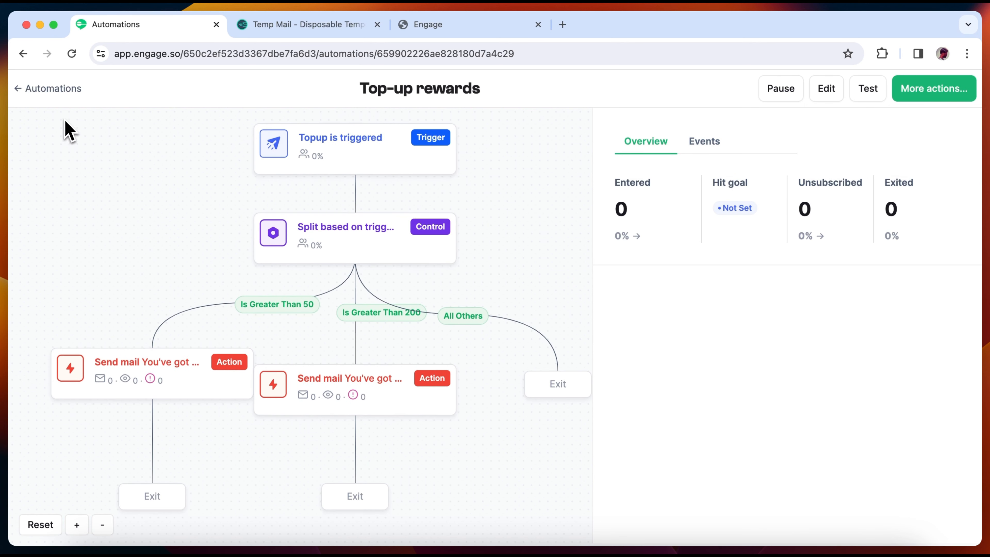
left_click(61, 94)
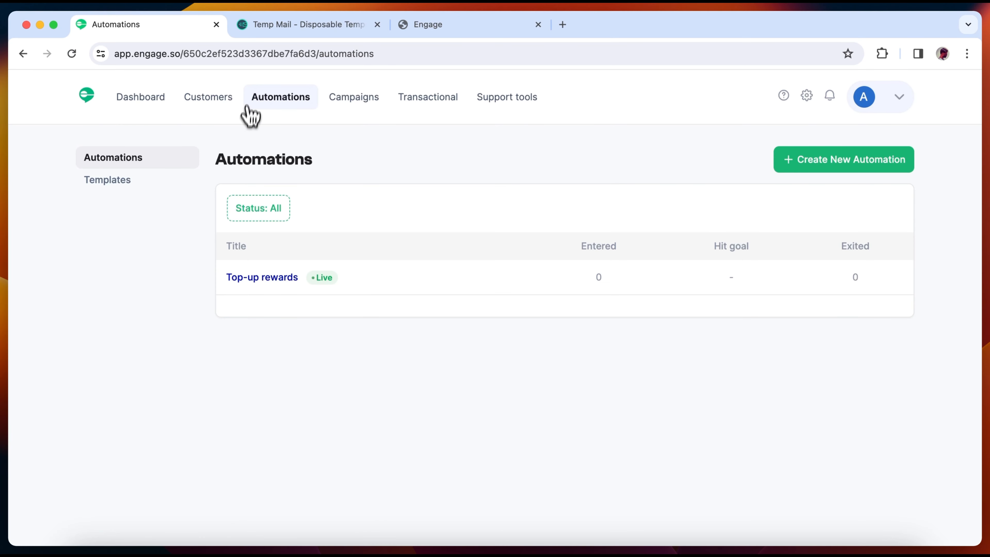
left_click(223, 97)
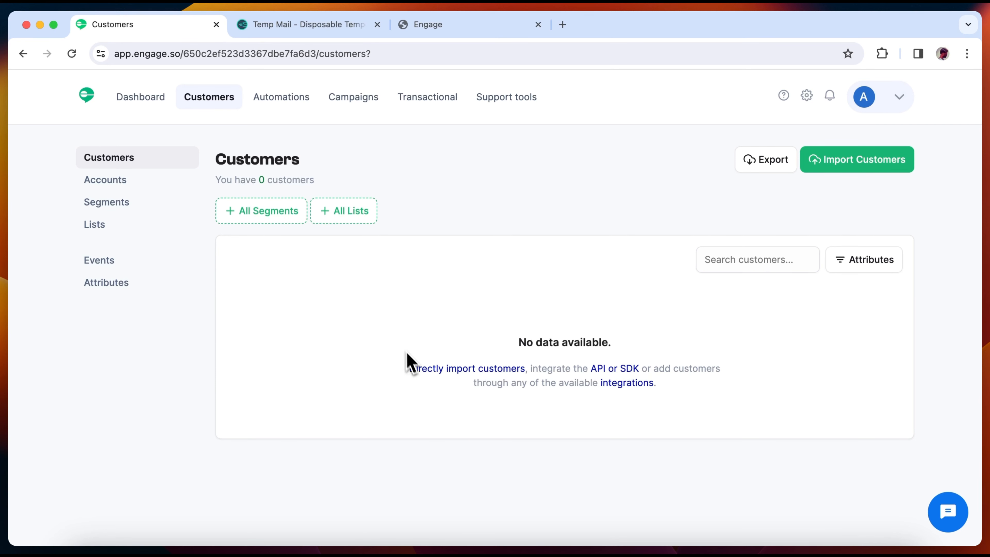
- Switch to the Engage Help Center, open Integrations, and look through the available API articles, SDKs and platforms
left_click(479, 32)
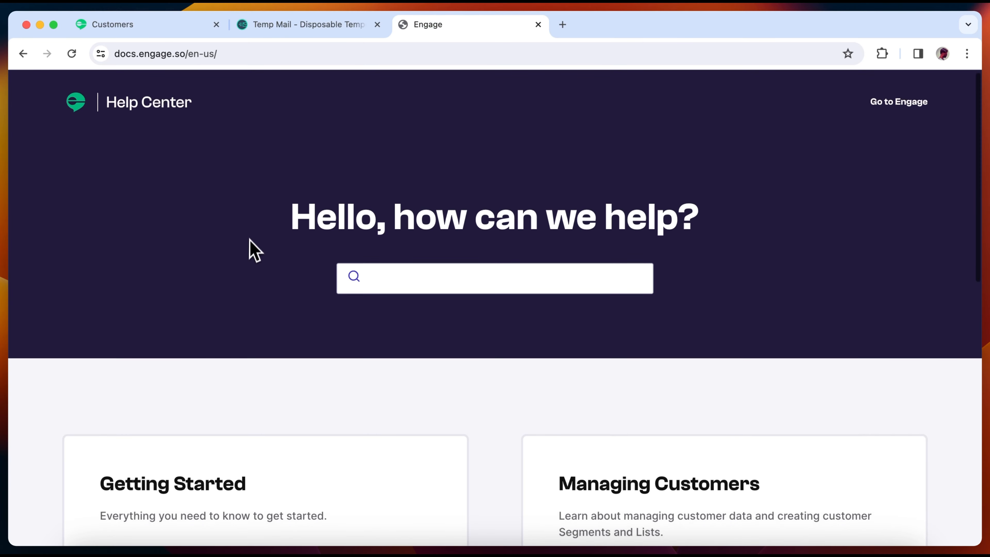
scroll(253, 252, "down", 10)
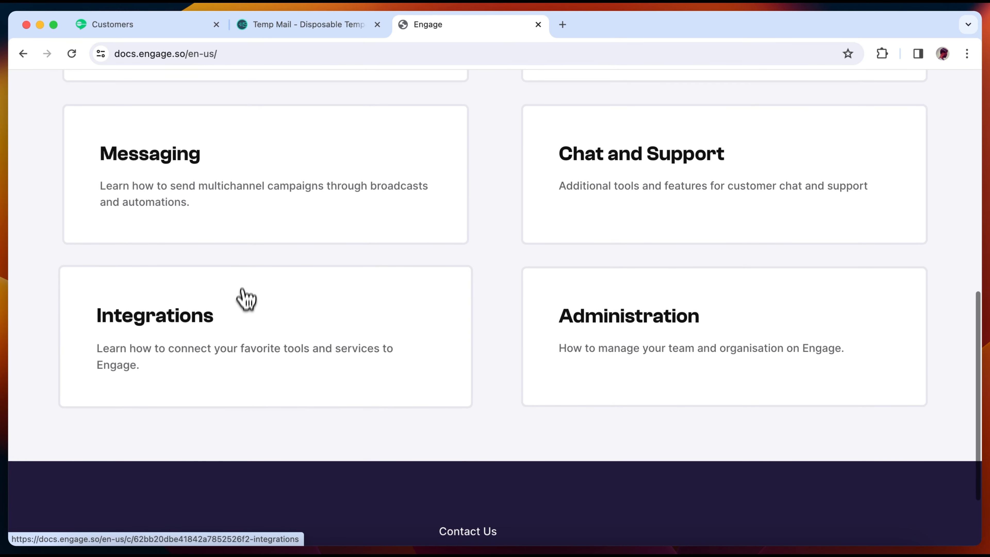
left_click(248, 318)
scroll(258, 302, "down", 7)
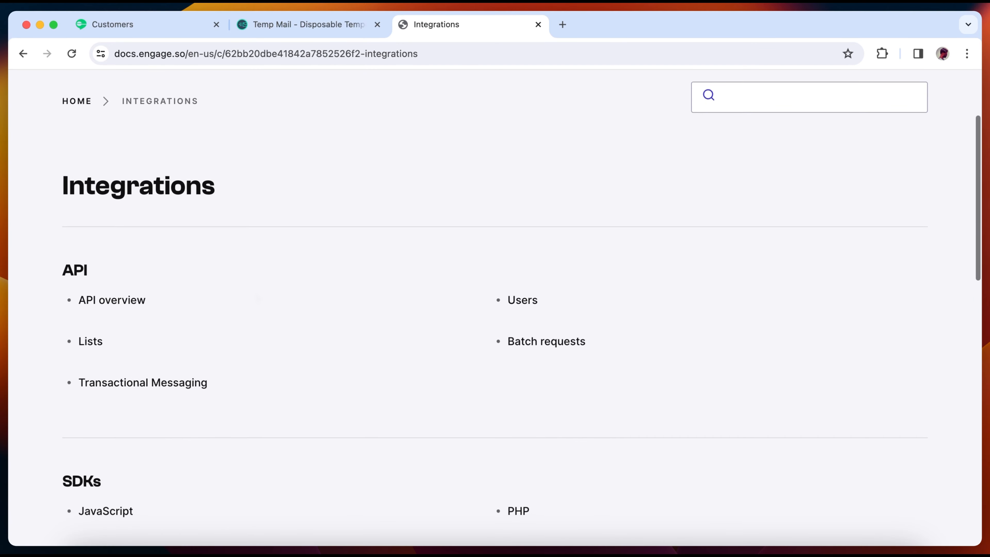
scroll(255, 298, "up", 3)
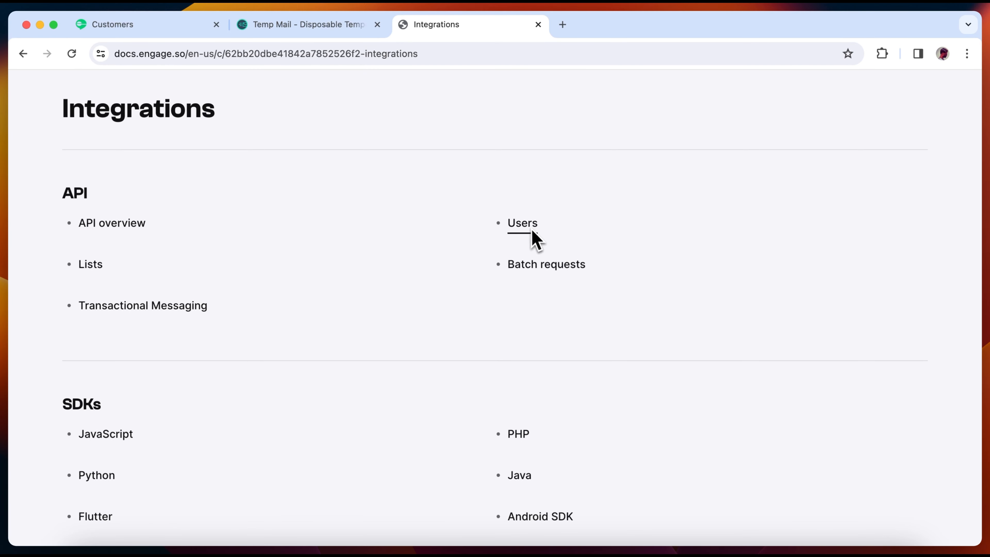
scroll(201, 312, "down", 5)
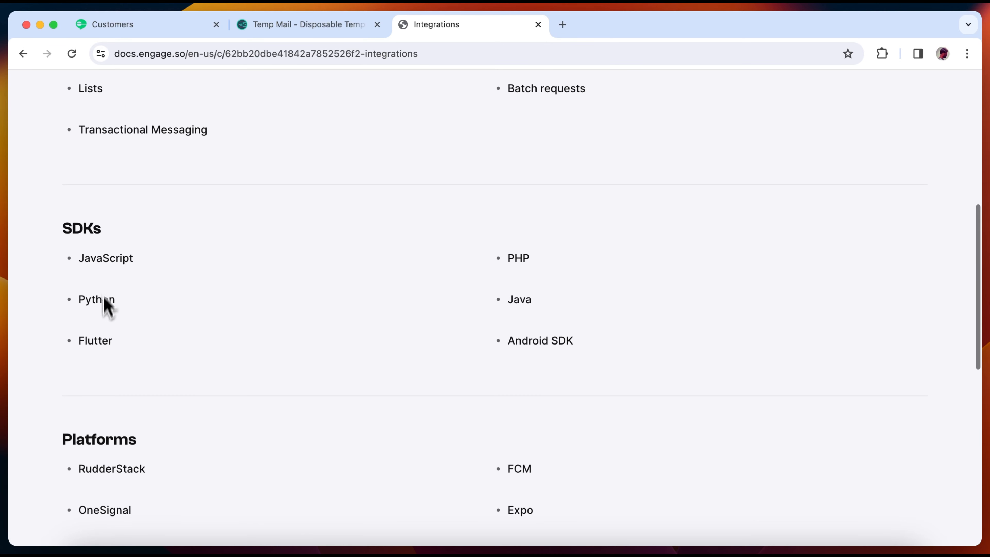
scroll(516, 365, "down", 6)
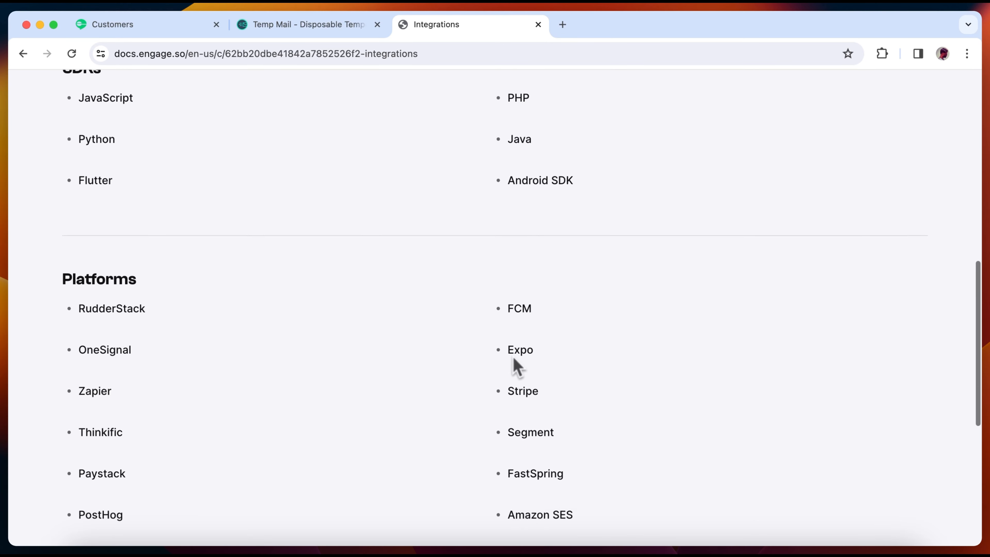
scroll(382, 326, "down", 4)
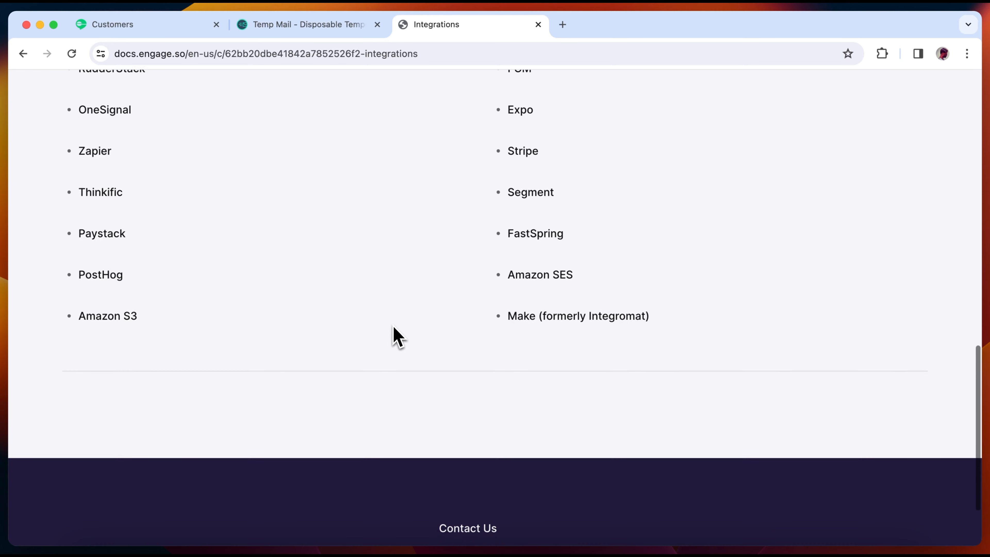
scroll(394, 339, "up", 10)
scroll(406, 429, "up", 7)
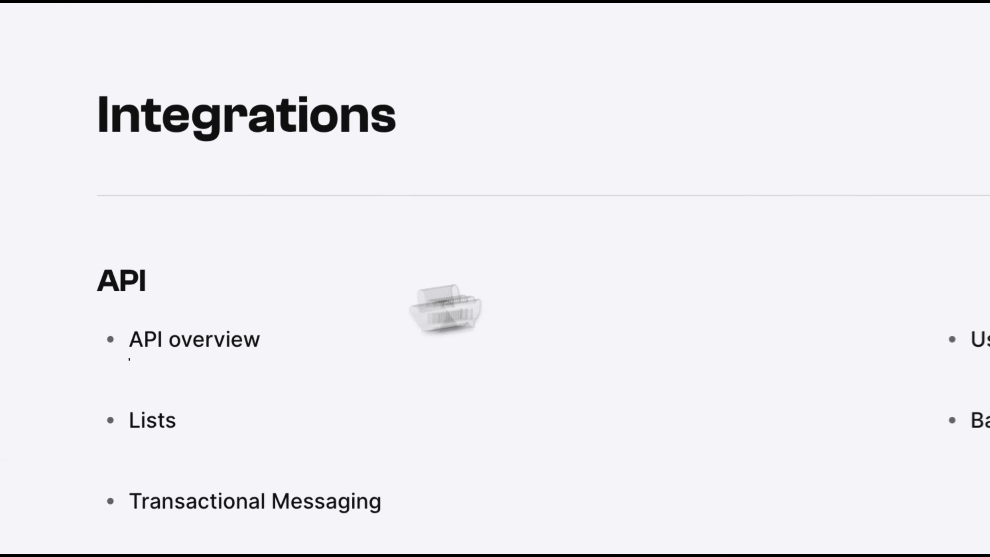
- Open the API overview article and read its Authentication, API Root, Versioning and Errors sections
left_click(194, 339)
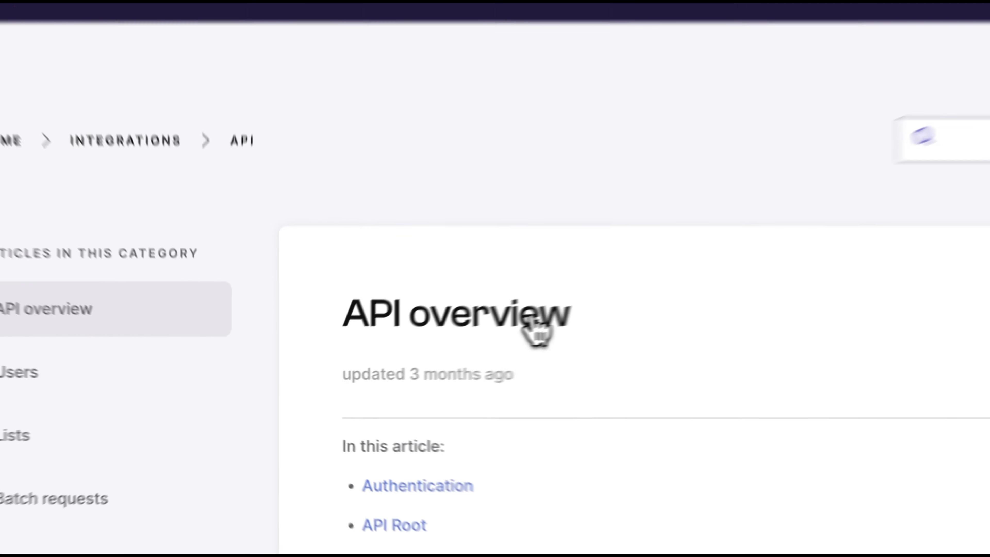
scroll(482, 371, "down", 7)
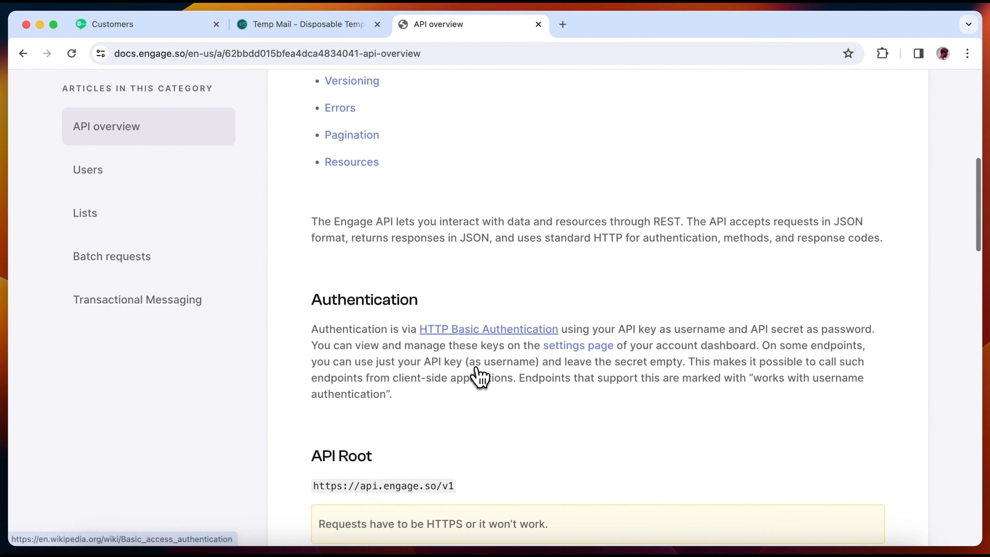
scroll(481, 374, "down", 3)
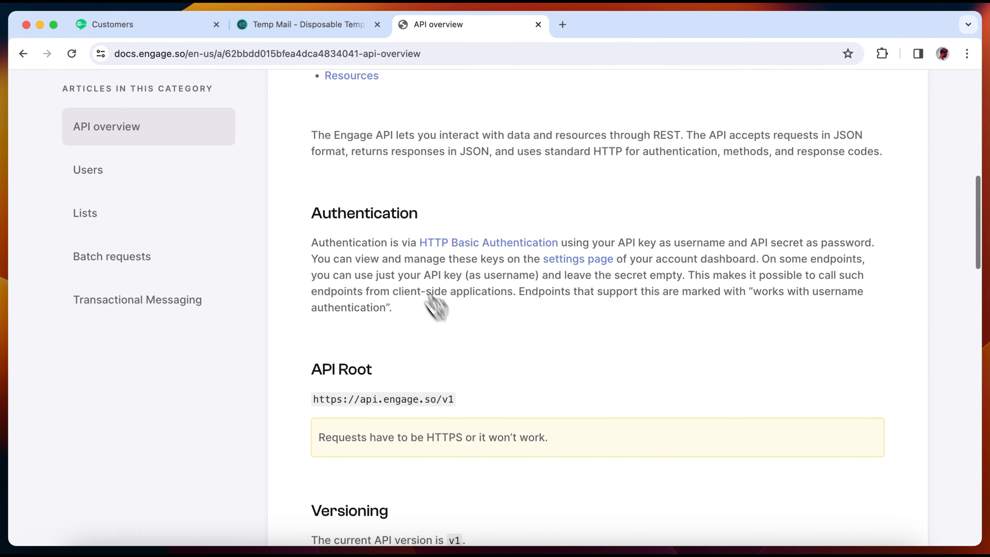
scroll(486, 358, "down", 2)
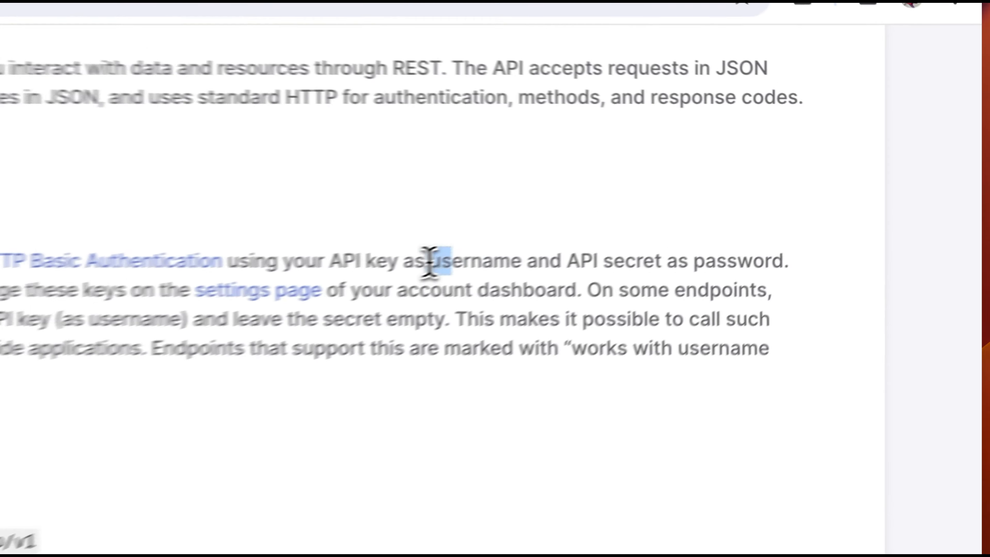
left_click_drag(674, 201, 874, 201)
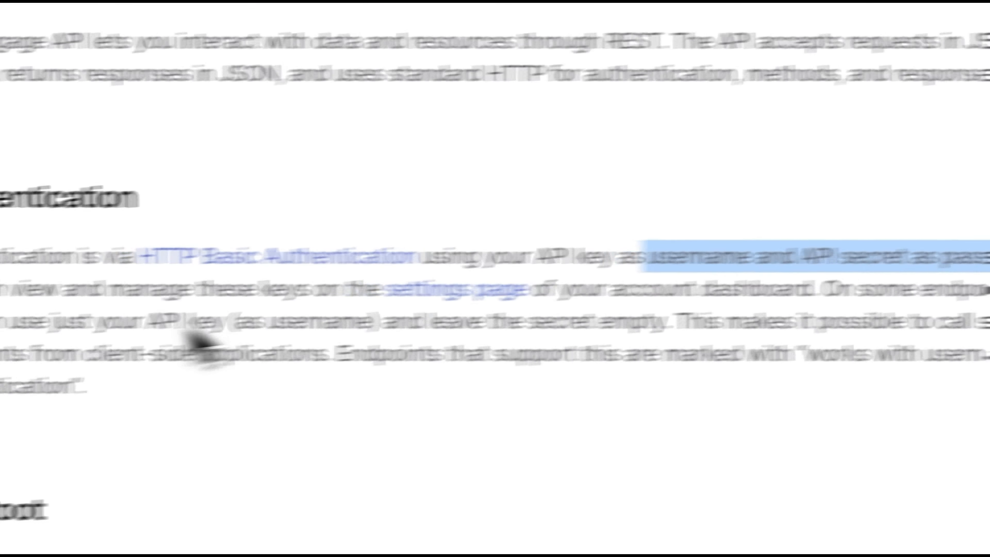
left_click_drag(149, 289, 668, 291)
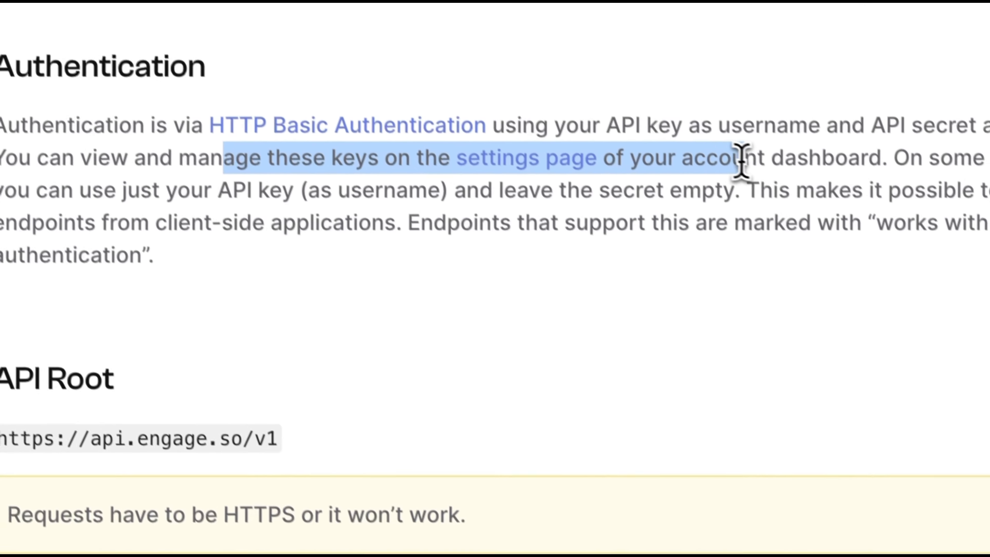
left_click(528, 418)
scroll(506, 440, "down", 3)
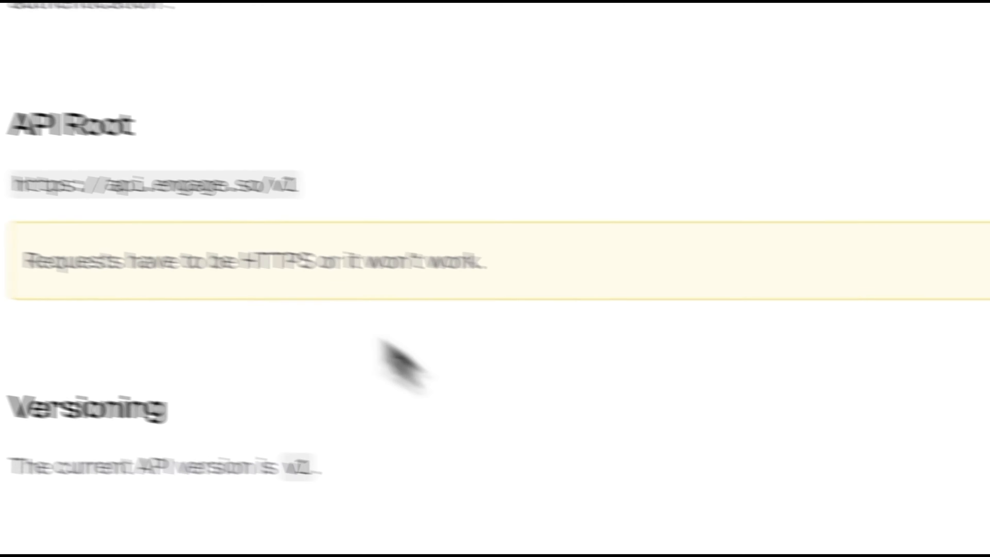
scroll(565, 336, "down", 5)
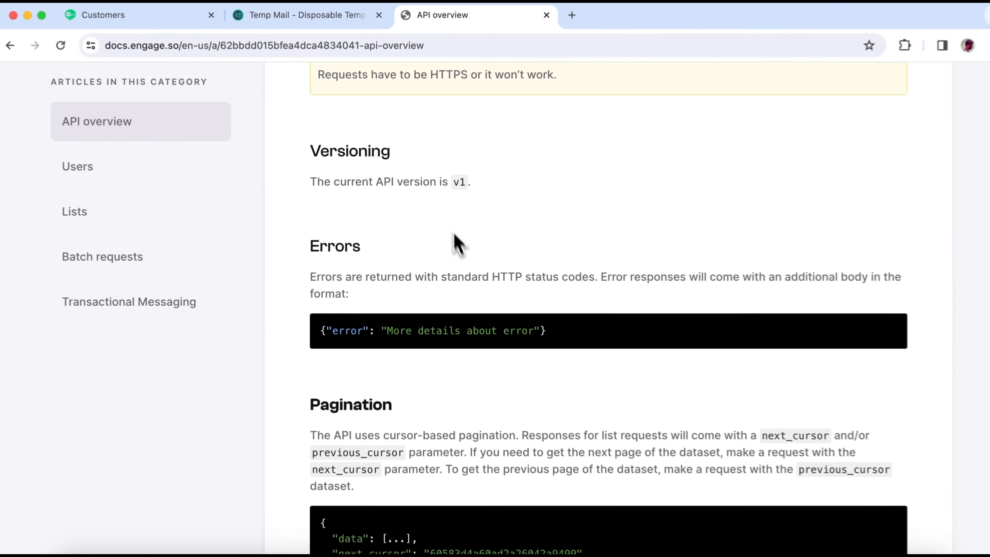
- Open the Users API article at the Create a User section and read the request parameters
scroll(481, 303, "up", 5)
left_click(174, 179)
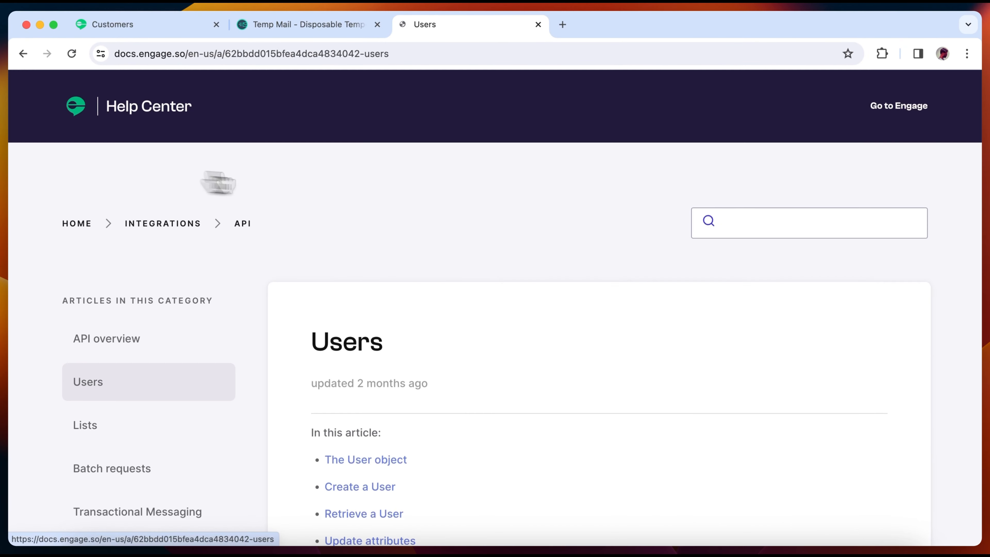
scroll(439, 316, "down", 2)
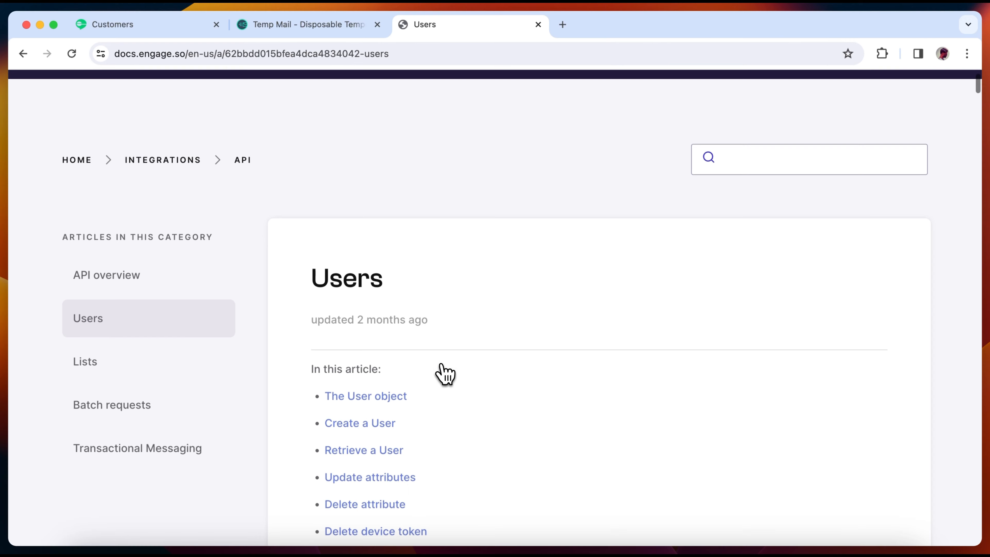
left_click(383, 423)
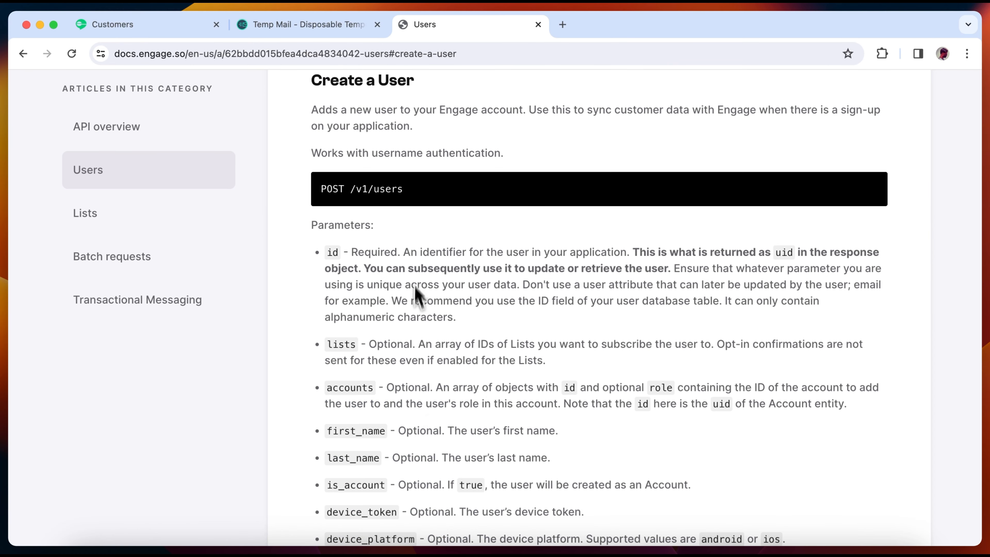
scroll(421, 323, "down", 1)
scroll(376, 323, "down", 5)
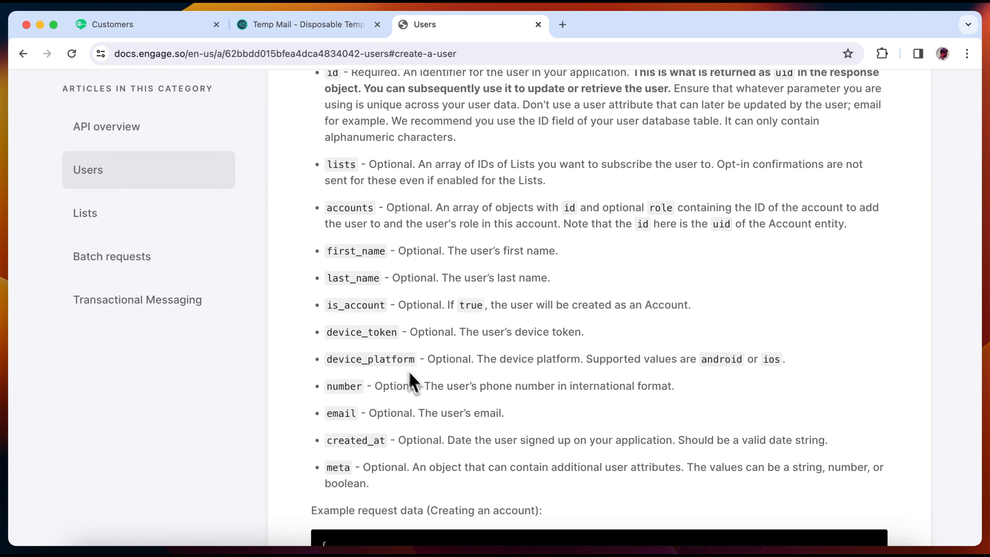
- Read the remaining Create a User request parameters in the Users API article, down to the meta attribute
scroll(427, 411, "down", 2)
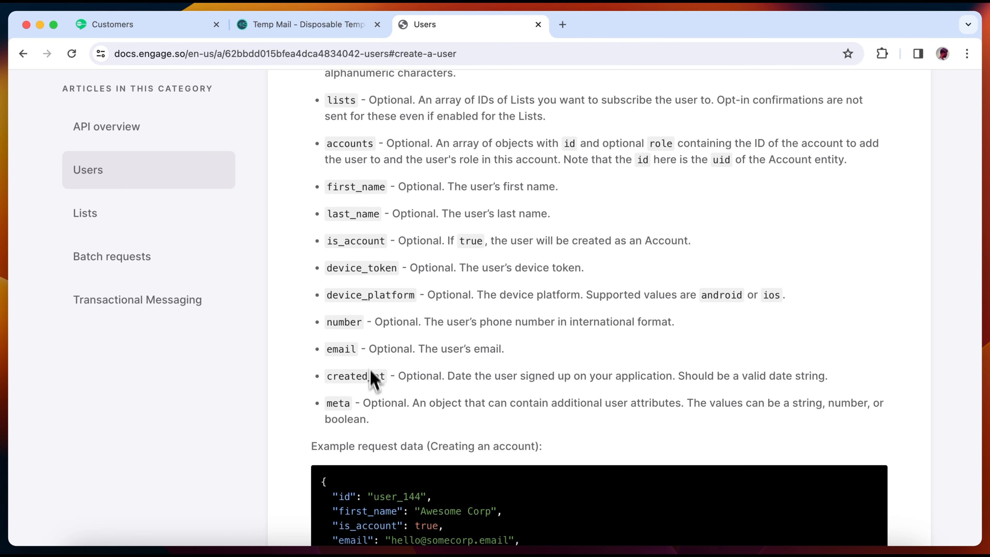
triple_click(433, 405)
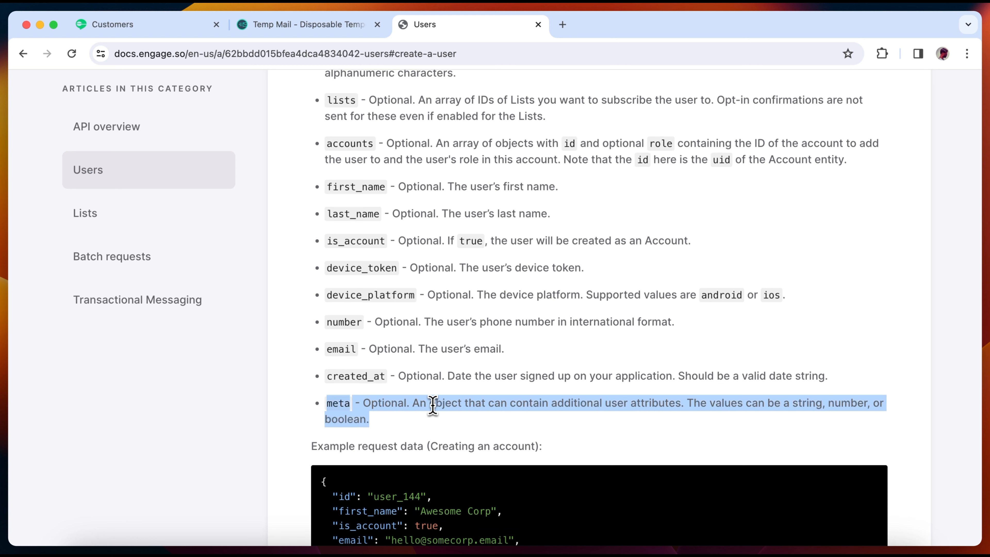
left_click(453, 422)
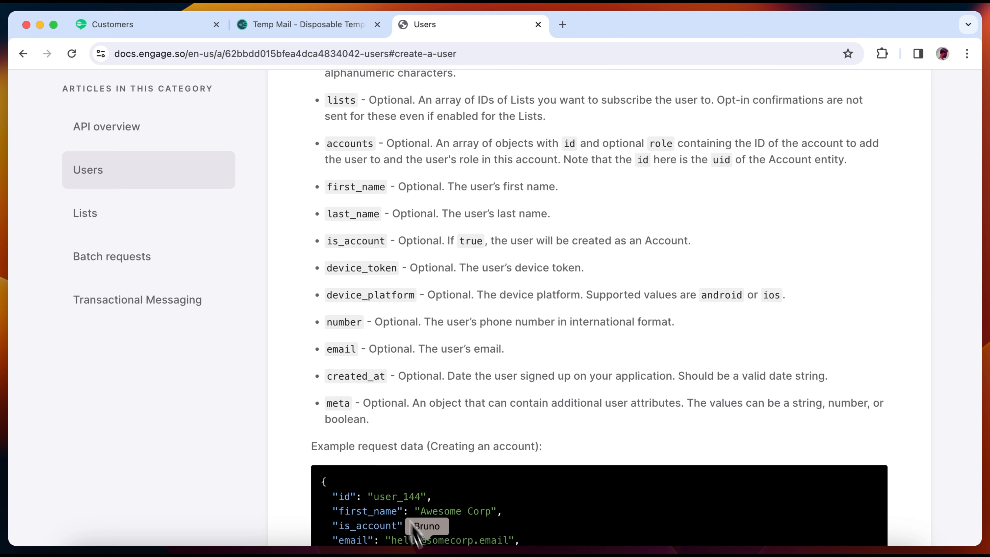
- Switch to Bruno and start a new HTTP request named "Create User" in the Split collection, using the POST method
left_click(413, 533)
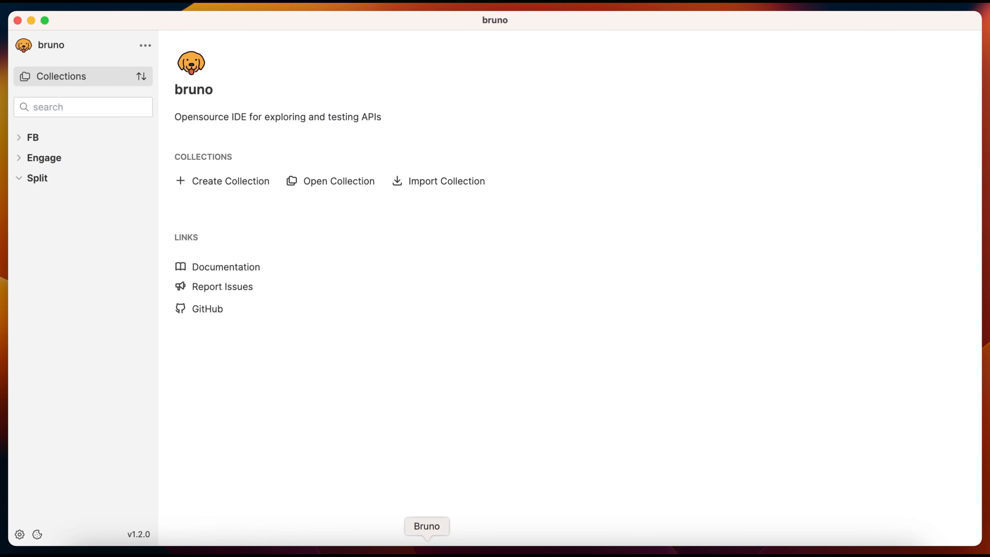
left_click(145, 179)
left_click(138, 207)
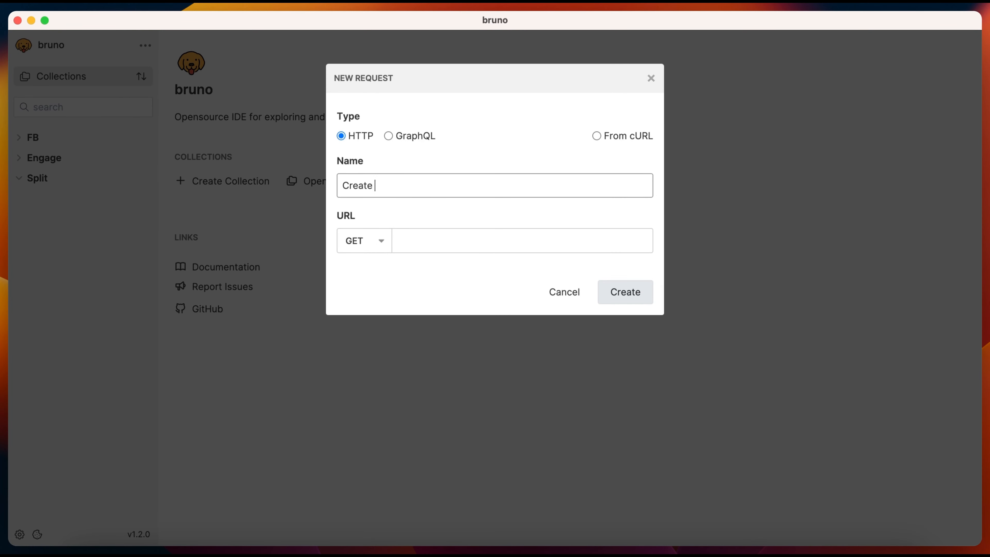
type("r")
left_click(372, 242)
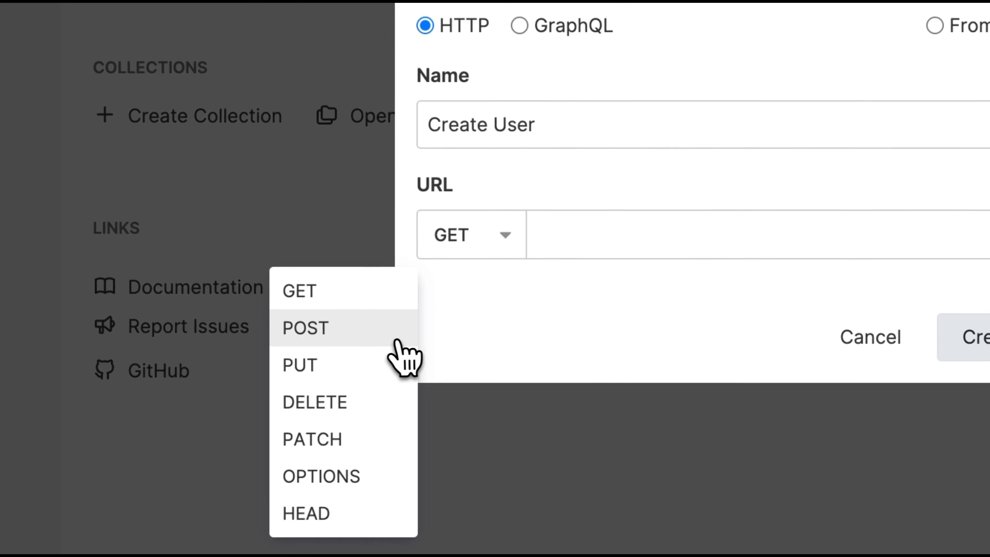
left_click(328, 288)
left_click(581, 246)
type("https:")
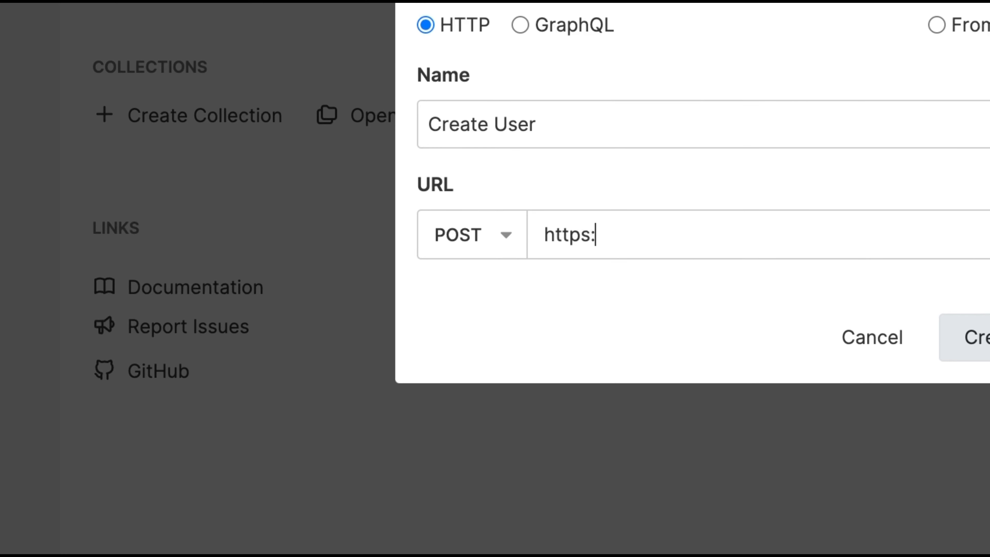
type("//api")
key("BackSpace")
type("pi.engage.so/")
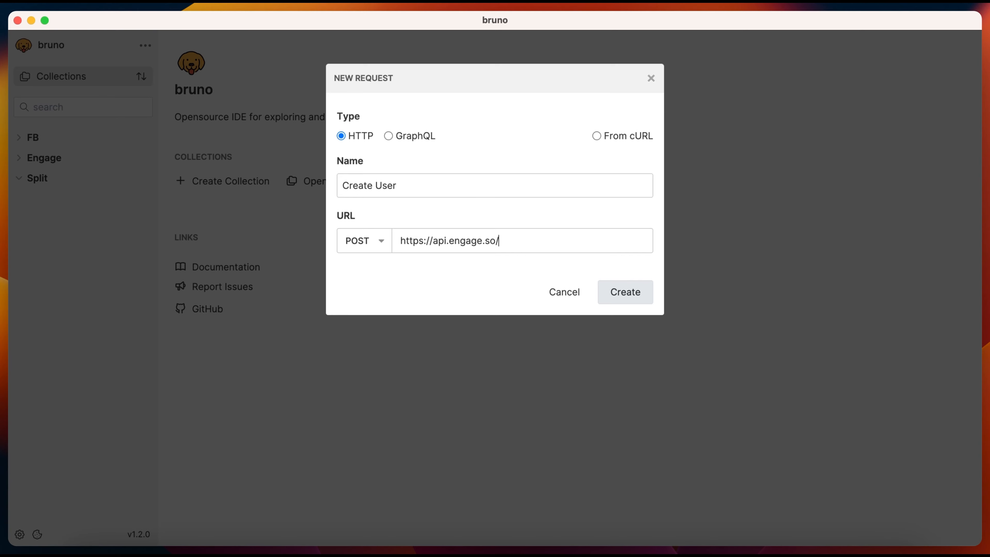
type("v1/users")
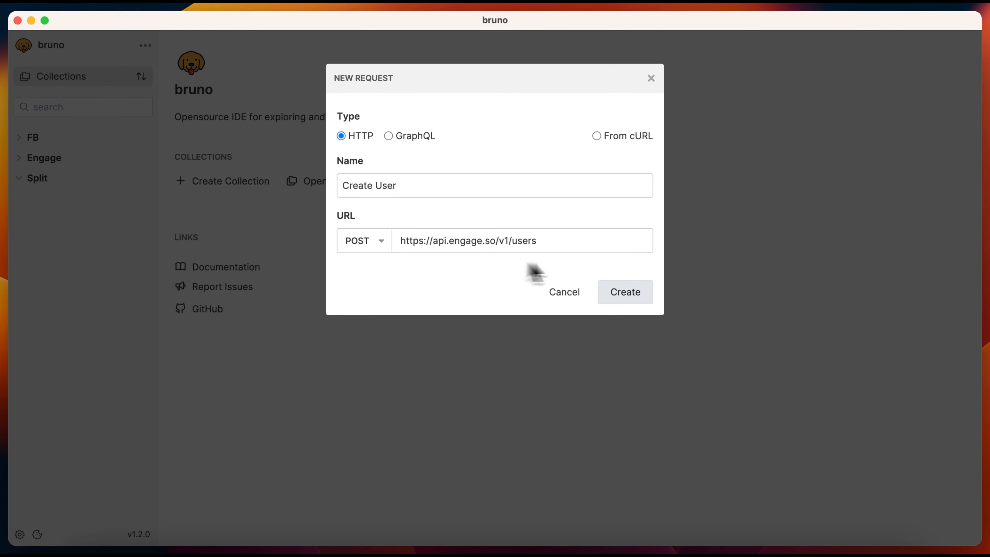
left_click(638, 292)
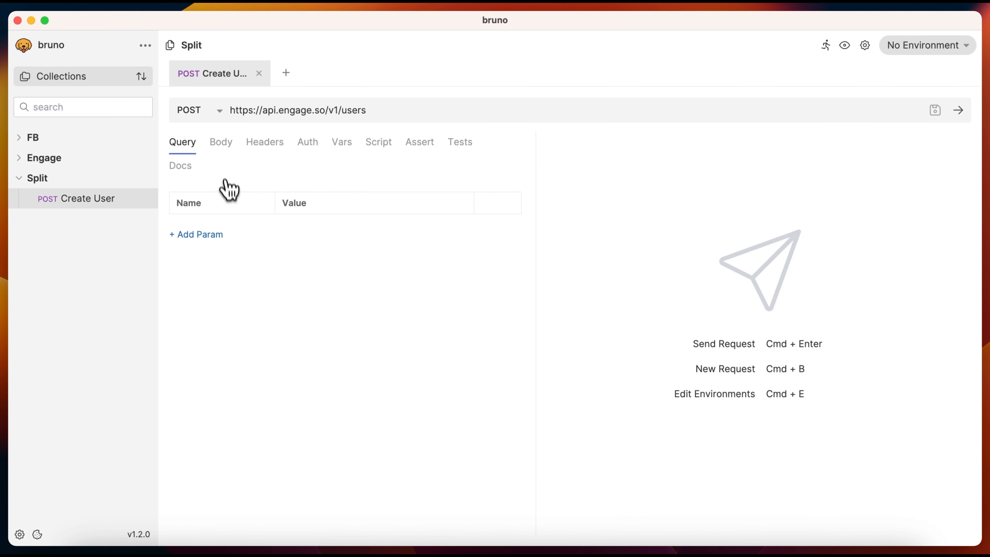
- Give the request a JSON body containing the customer's id, first_name and email, pasting in the customer's email address
left_click(226, 149)
left_click(518, 170)
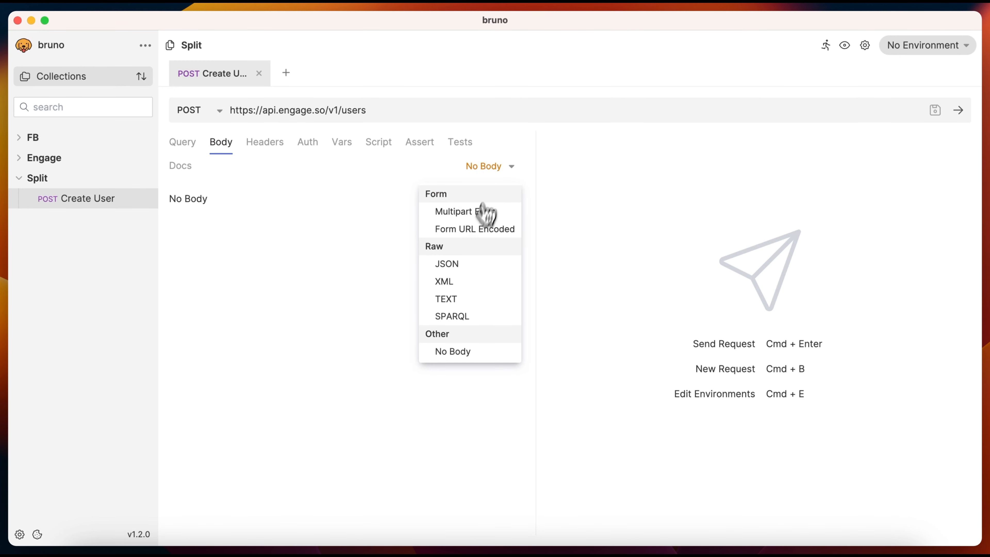
left_click(470, 265)
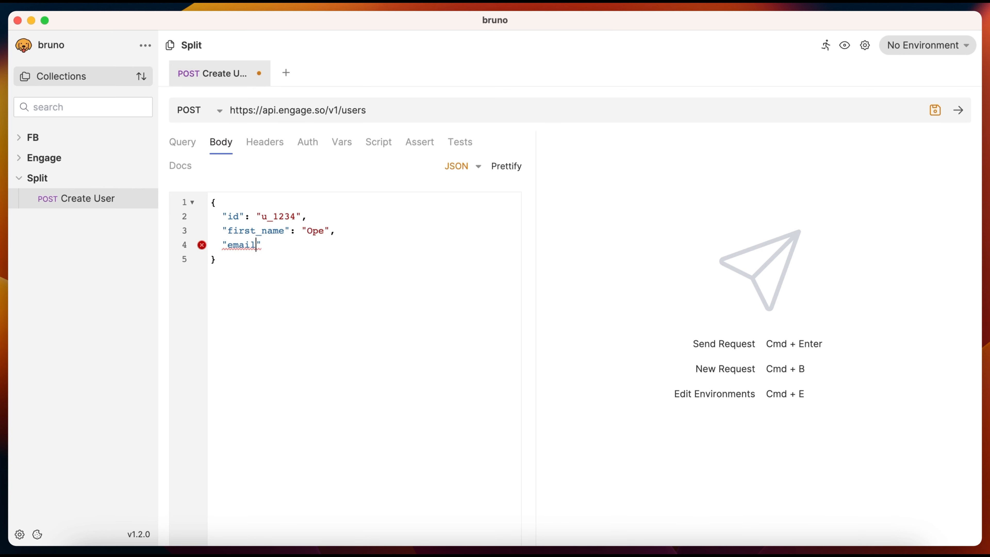
type("\"")
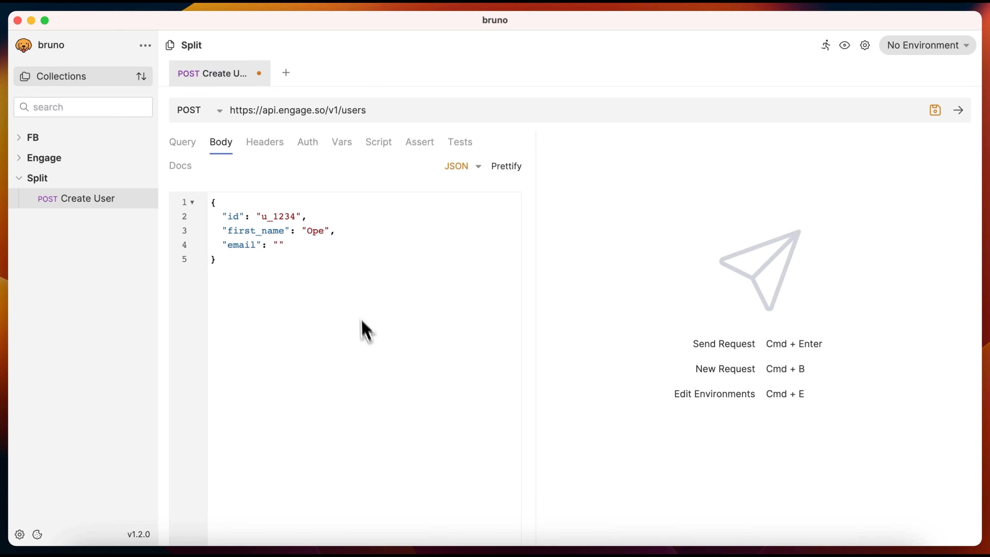
key("super+v")
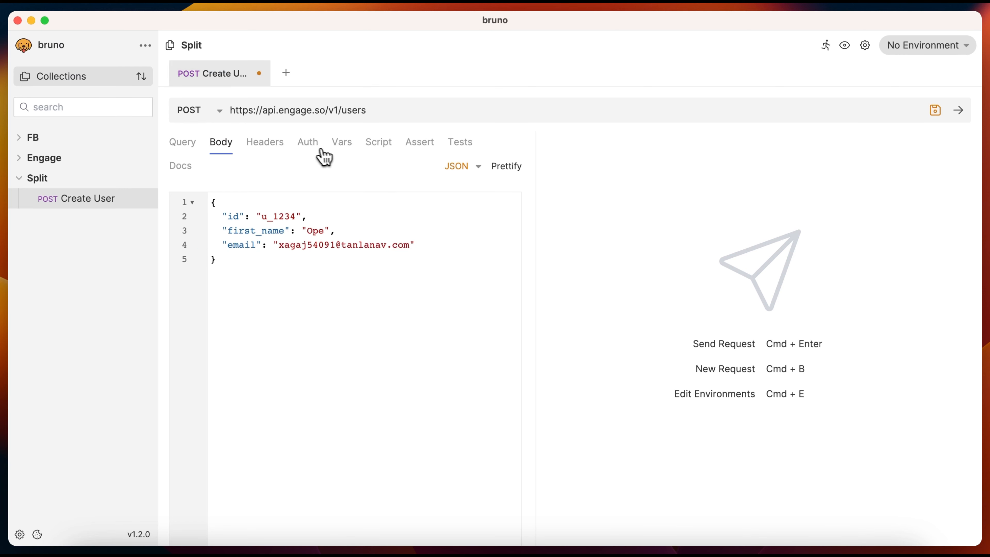
- Set the Create User request's authentication to Basic Auth
left_click(308, 143)
left_click(234, 190)
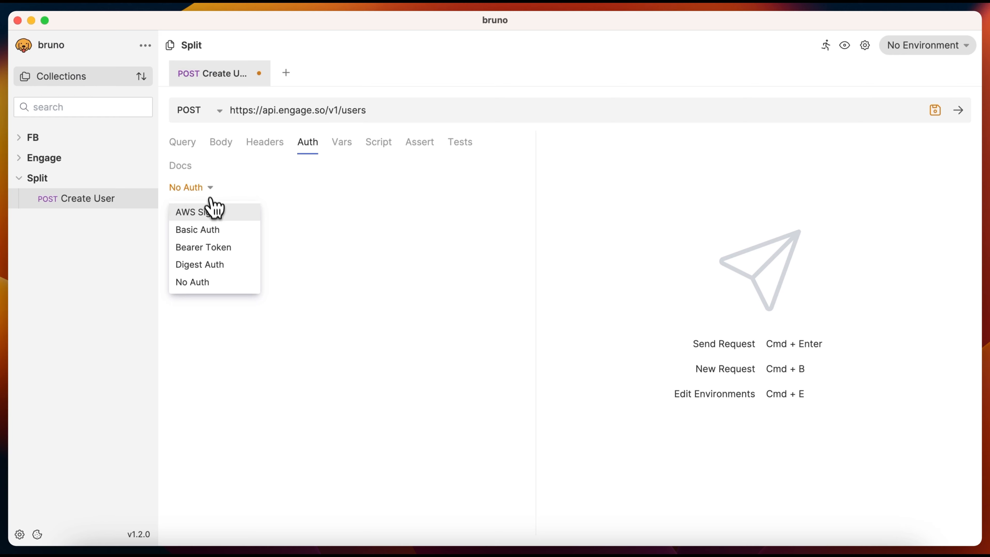
left_click(214, 230)
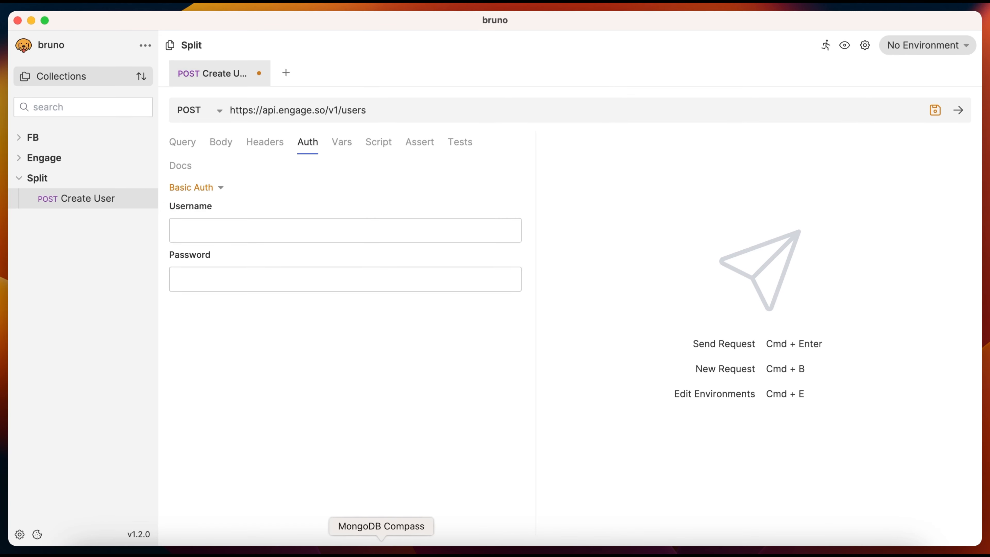
- Copy the public API key from the Engage account settings and paste it into Bruno as the Basic Auth username
left_click(563, 551)
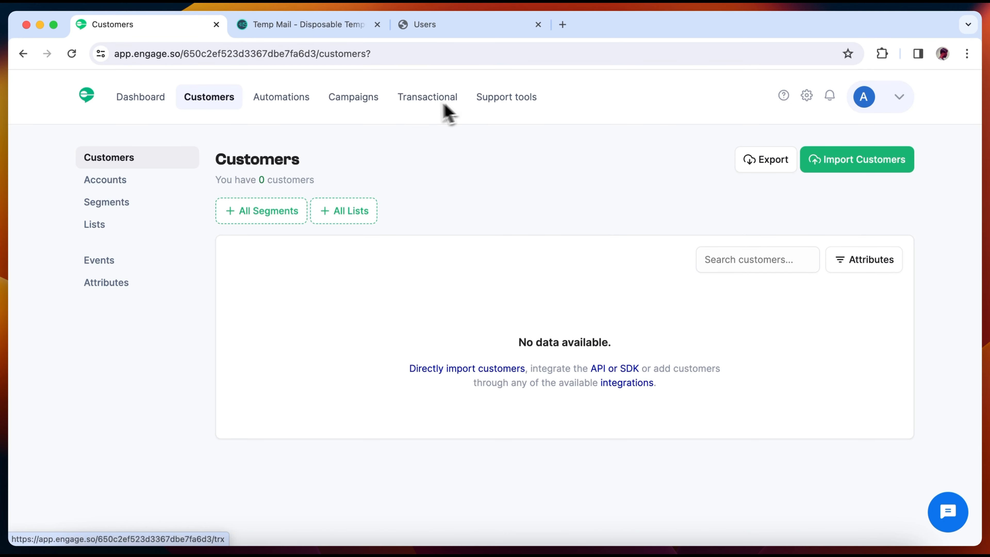
left_click(812, 96)
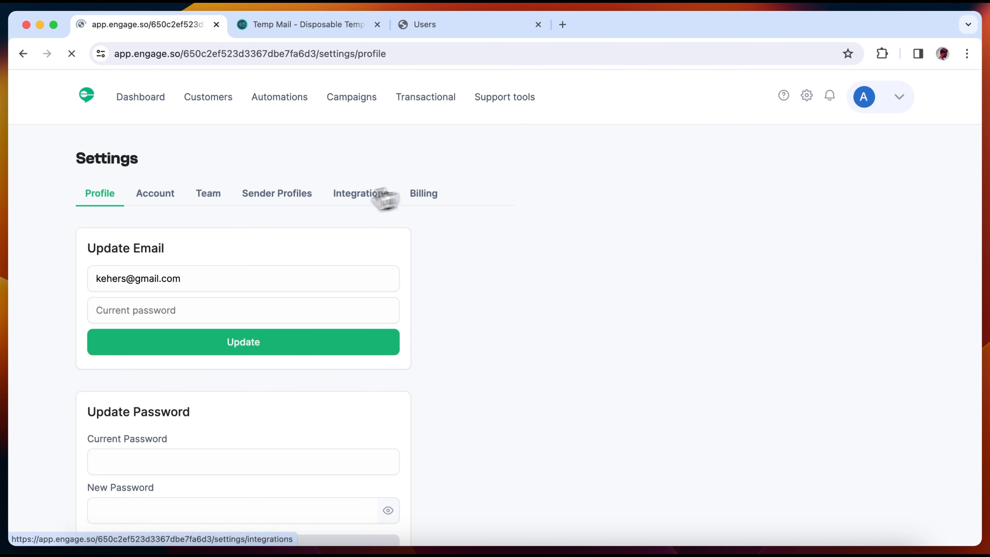
left_click(156, 193)
left_click(592, 296)
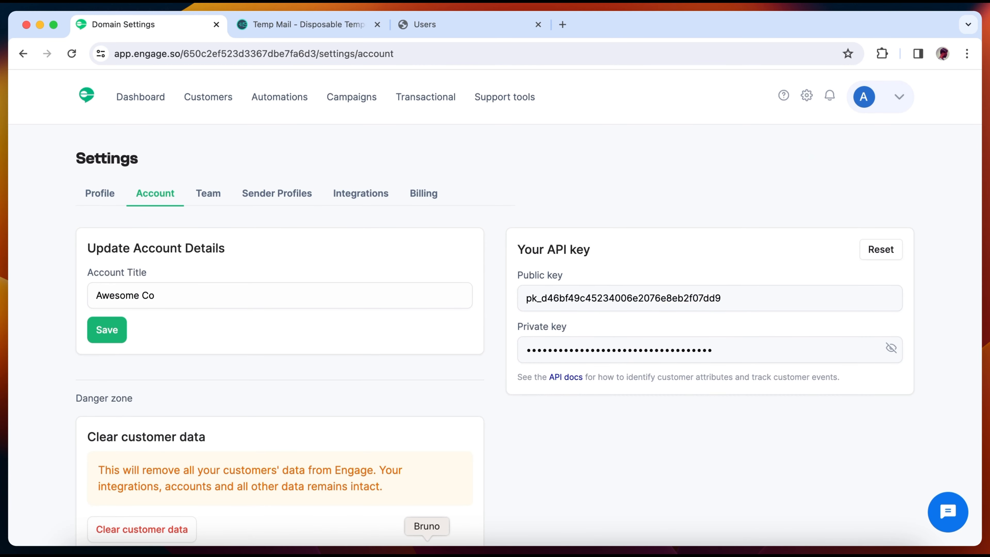
left_click(427, 549)
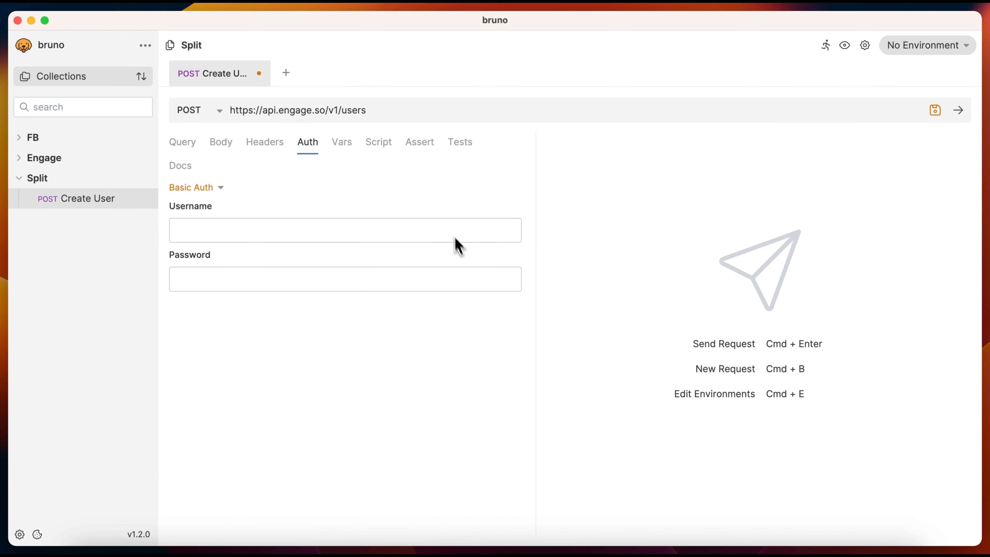
key("super+v")
- Copy the private API key from the Engage account settings and paste it into Bruno as the Basic Auth password
left_click(563, 550)
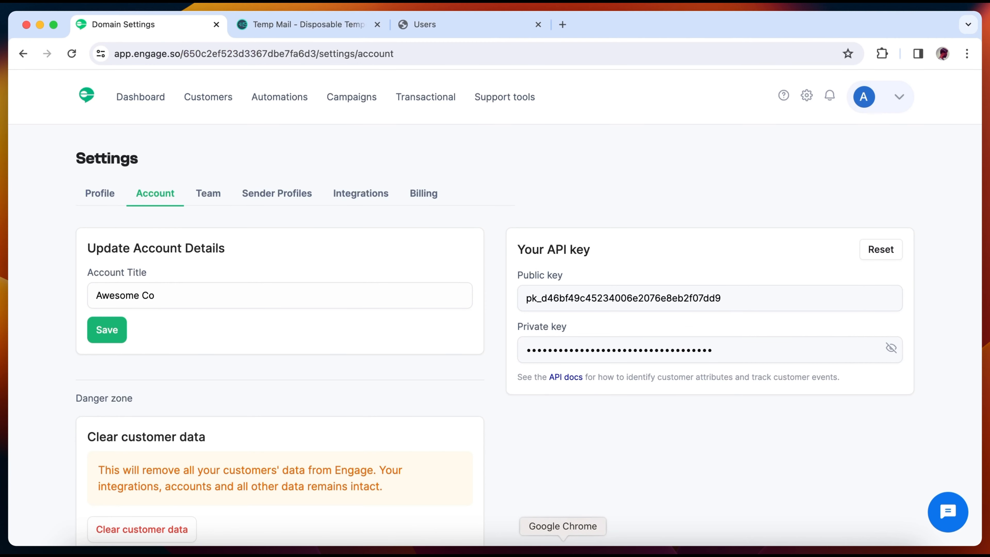
left_click(427, 550)
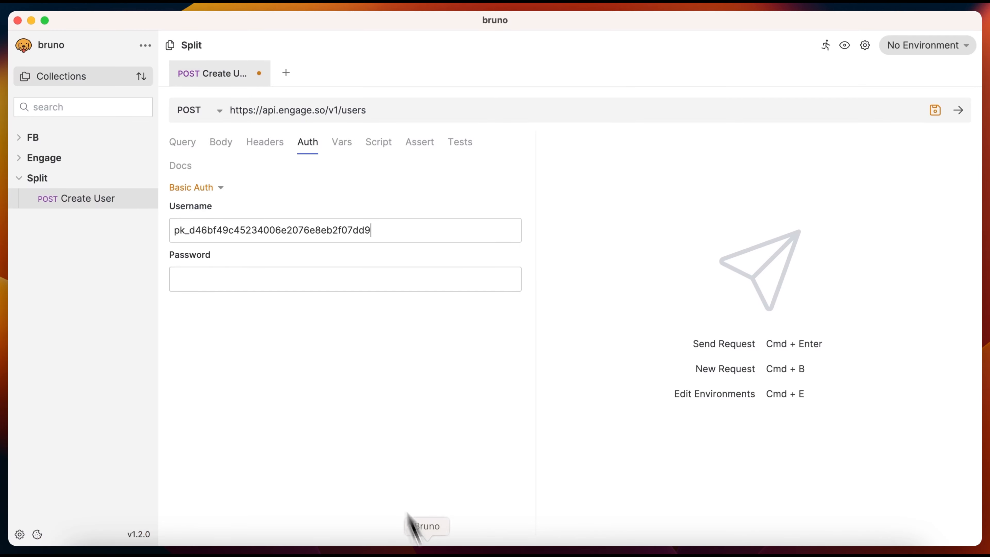
left_click(323, 285)
key("super+v")
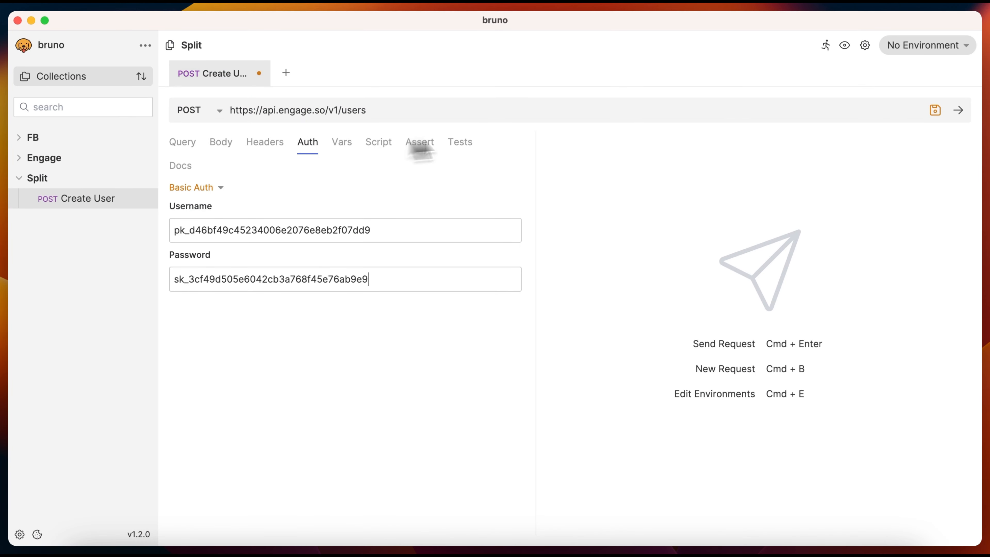
- Send the Create User request, and switch to Engage to view the new customer's profile from the Customers page
left_click(234, 147)
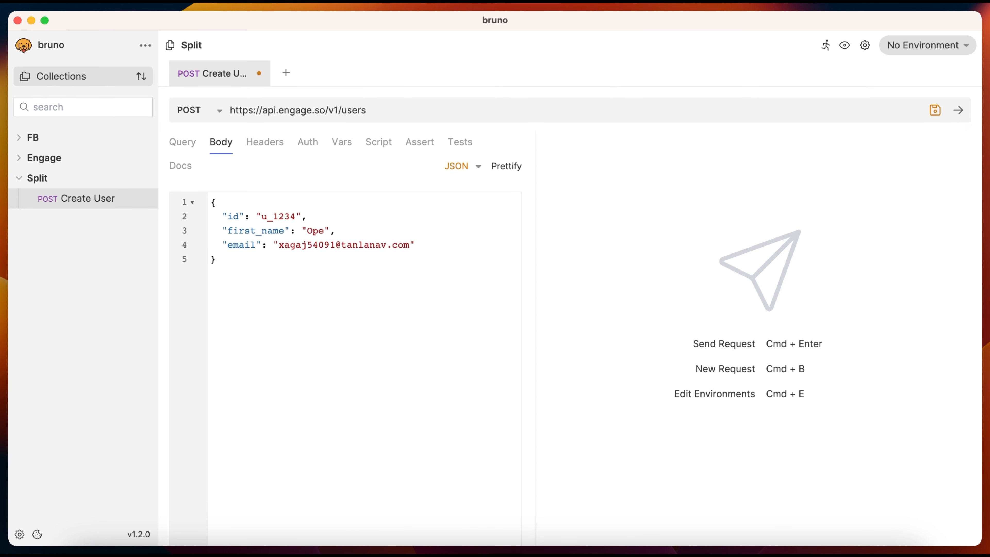
left_click(959, 111)
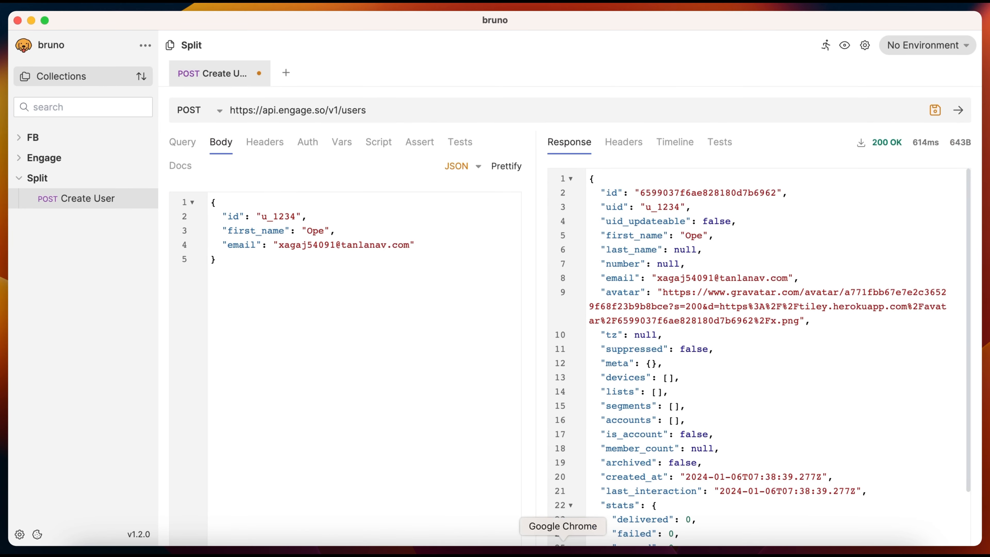
left_click(562, 550)
left_click(207, 100)
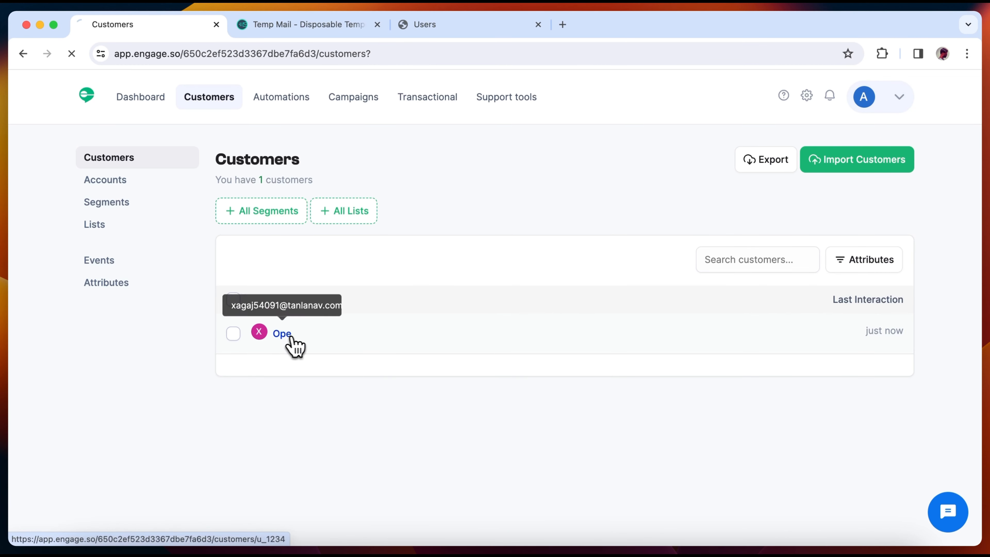
scroll(335, 347, "down", 3)
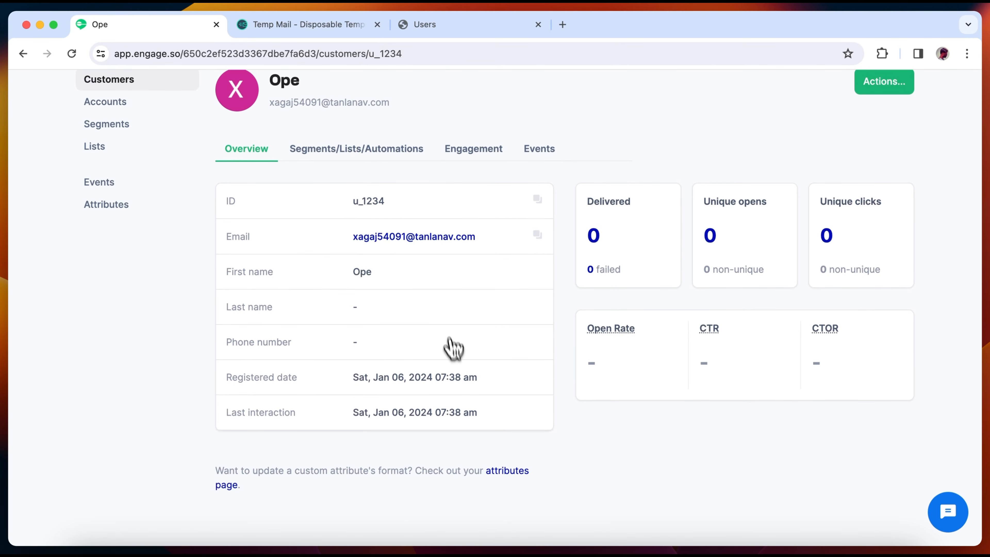
scroll(463, 355, "up", 3)
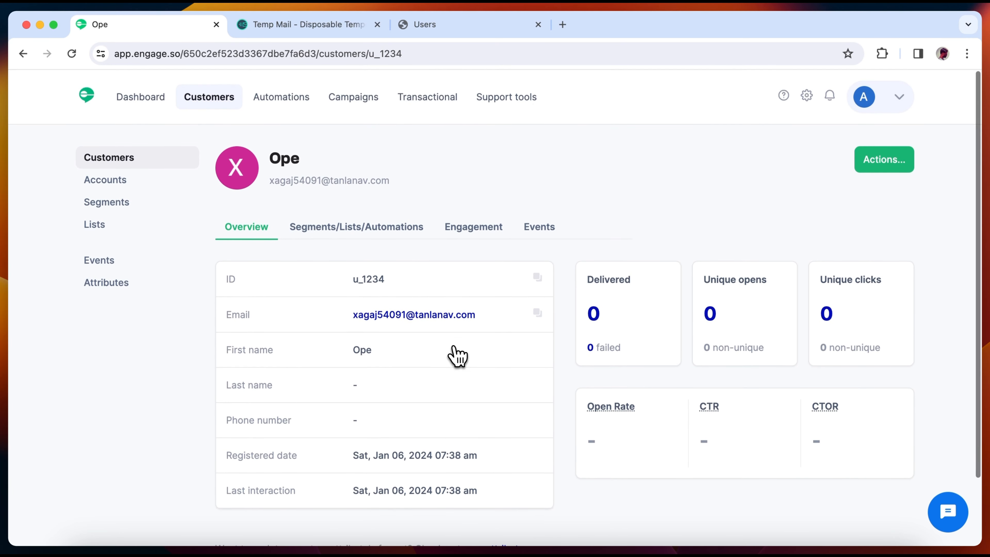
- Return to the Users API article and read the Track User event section, examining its event and value parameters
left_click(429, 25)
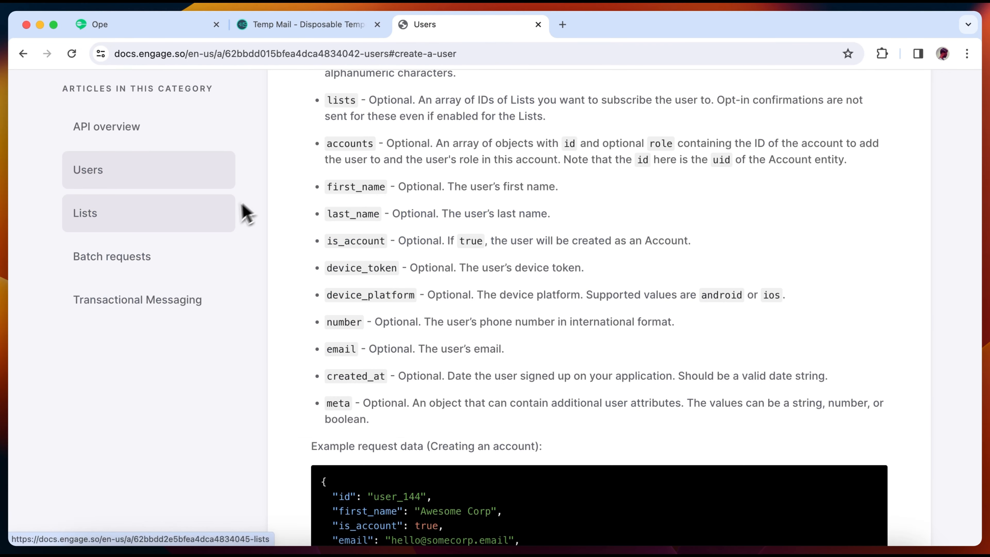
scroll(401, 193, "up", 5)
scroll(414, 183, "up", 10)
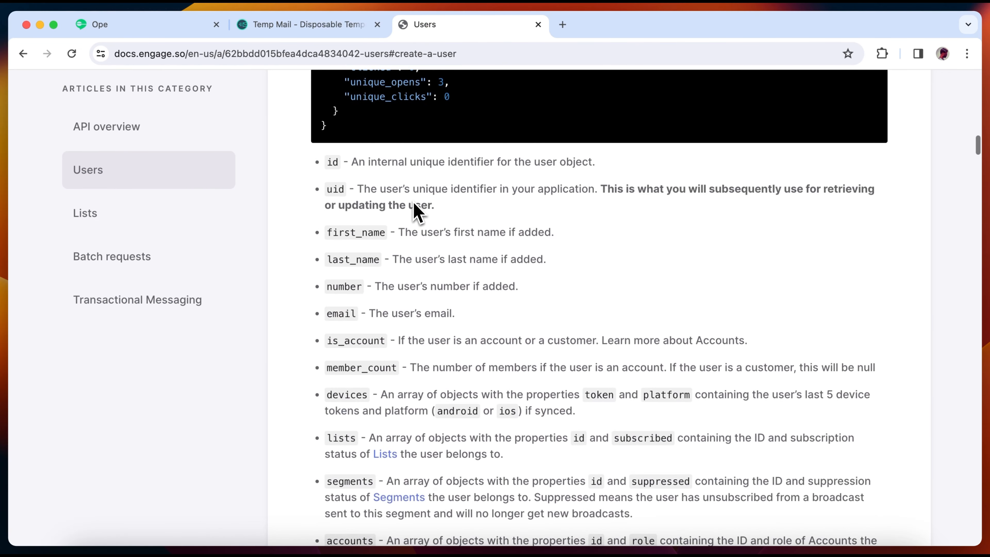
scroll(409, 221, "up", 10)
scroll(411, 273, "down", 5)
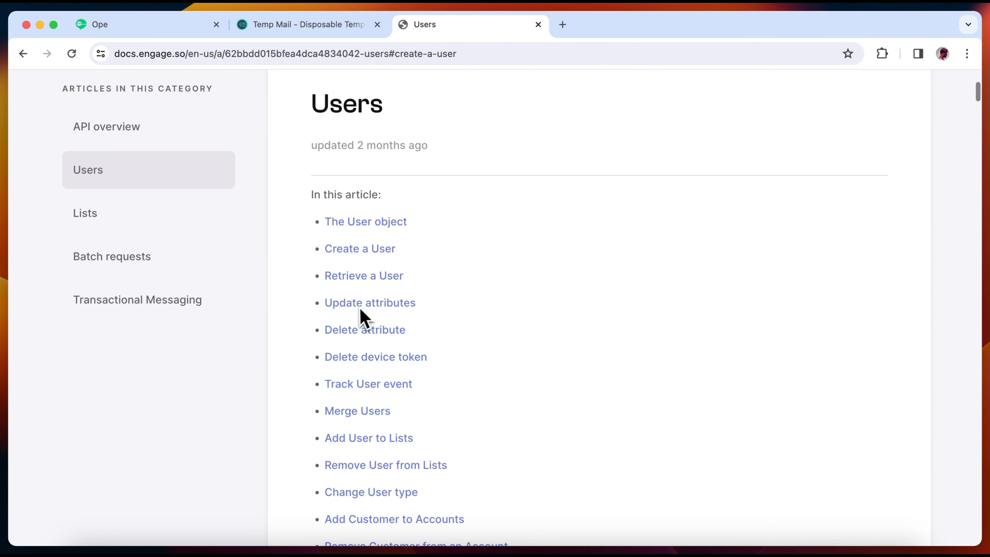
left_click(368, 384)
scroll(372, 384, "down", 1)
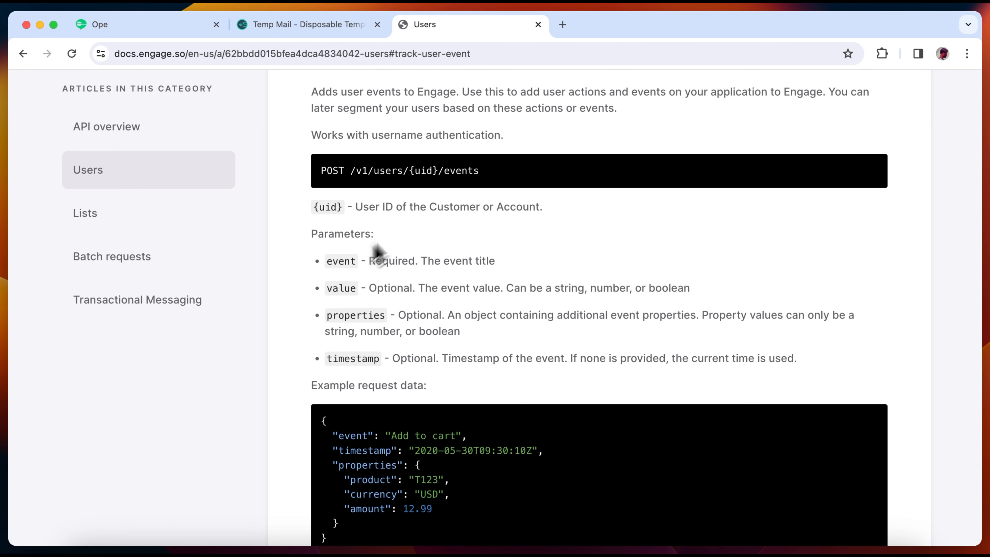
scroll(474, 184, "up", 1)
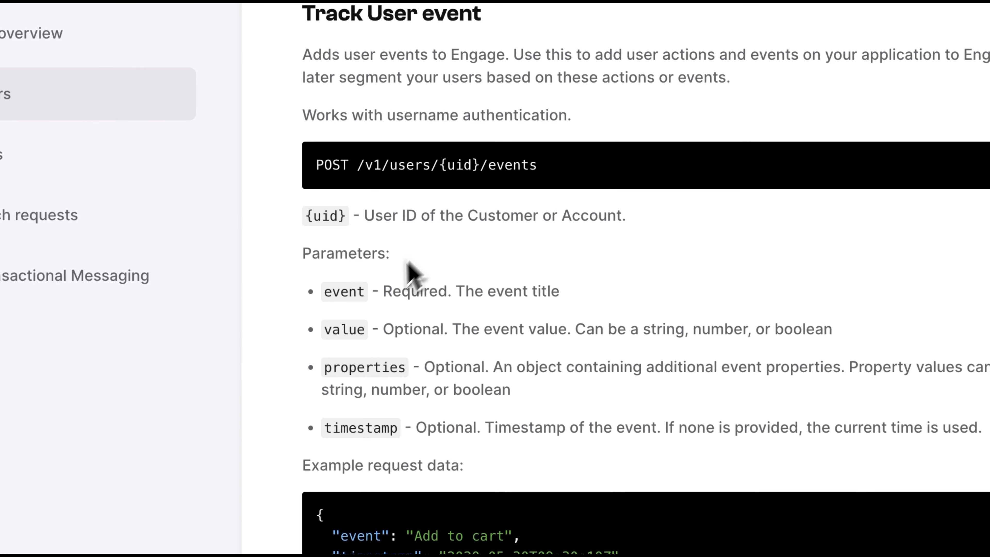
double_click(349, 311)
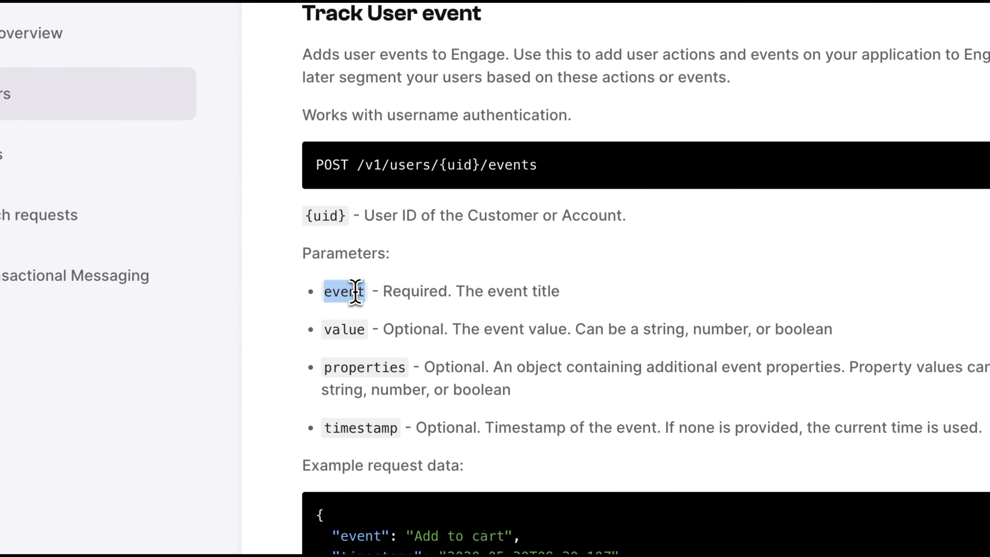
left_click(356, 291)
triple_click(371, 330)
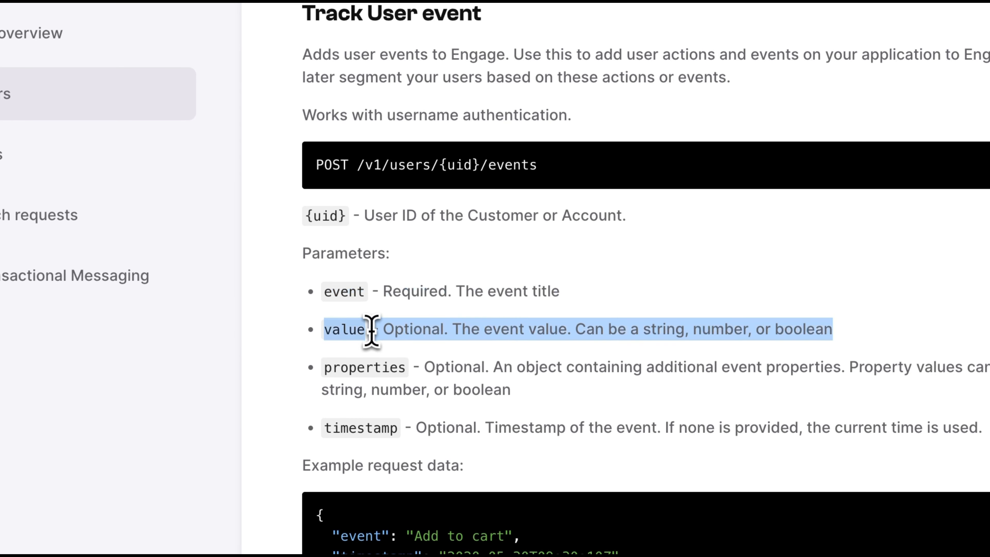
- Examine the remaining Track User event parameters and the example request data in the Users API article
double_click(390, 371)
triple_click(390, 371)
scroll(390, 377, "down", 5)
left_click(390, 377)
scroll(476, 343, "down", 3)
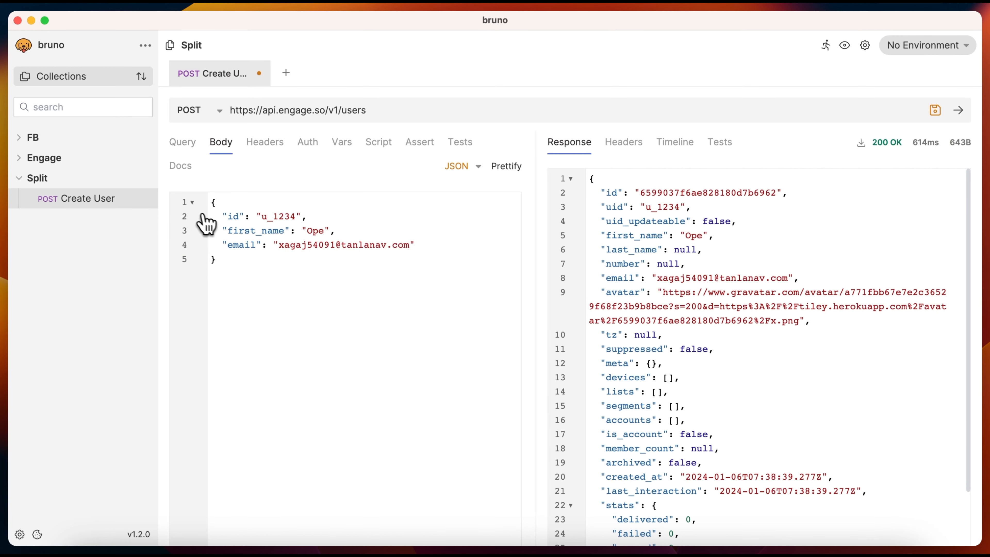
- Switch to Bruno, clone the Create User request as "Track events", and extend its URL with the new customer's ID and /events
left_click(147, 200)
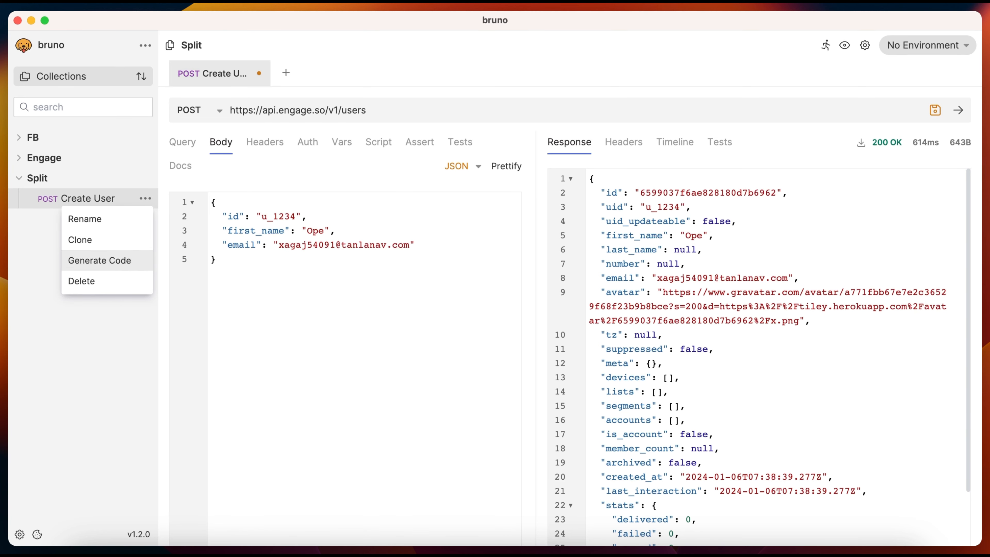
left_click(120, 241)
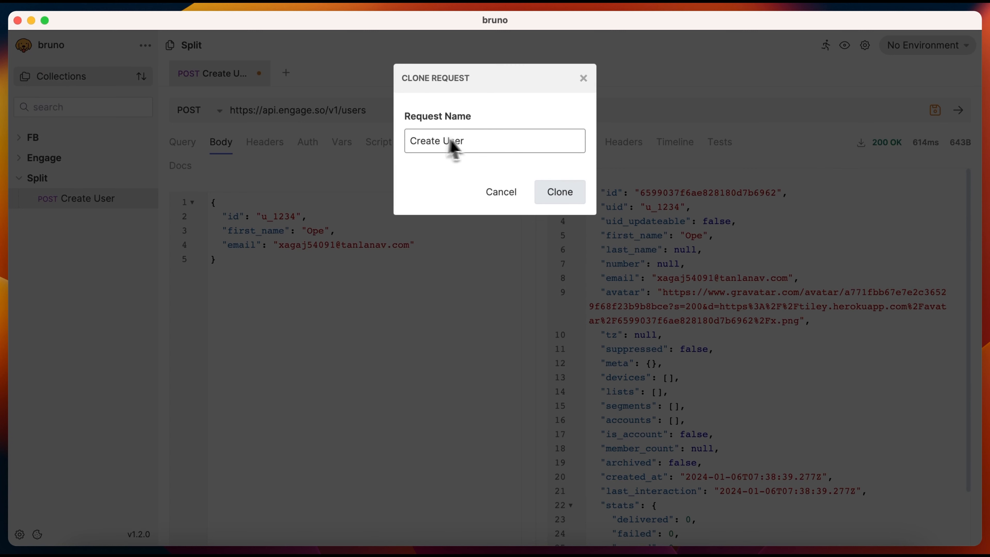
triple_click(488, 150)
type("Track events")
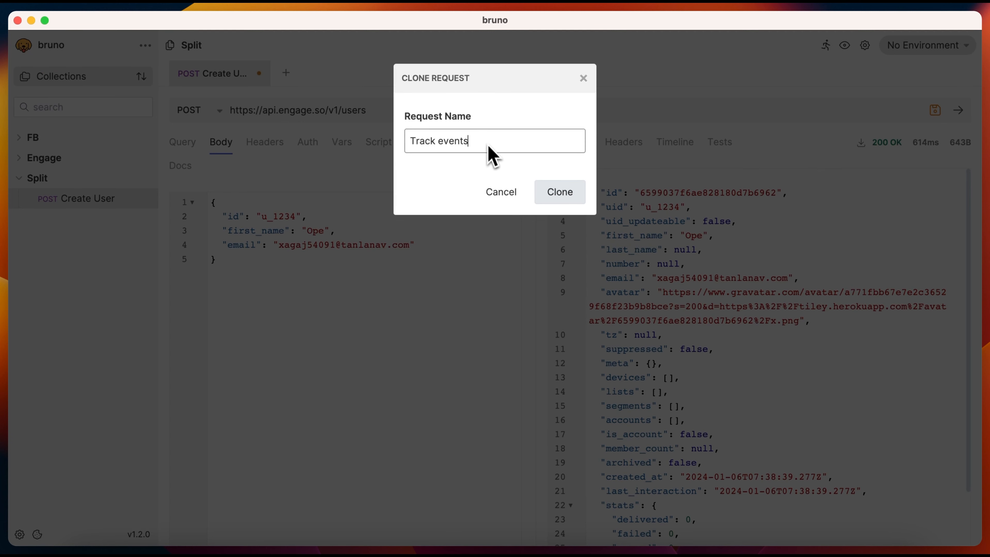
left_click(561, 191)
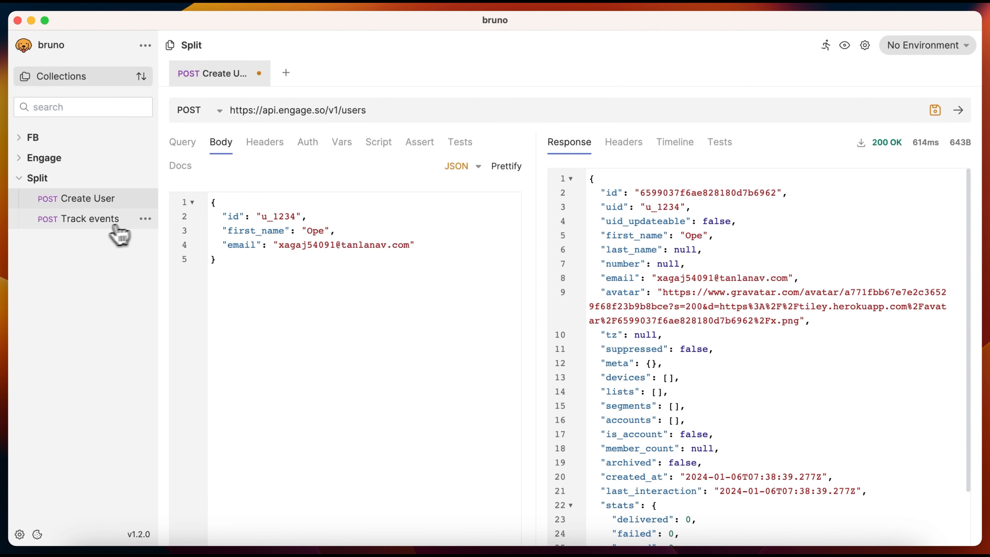
left_click(98, 226)
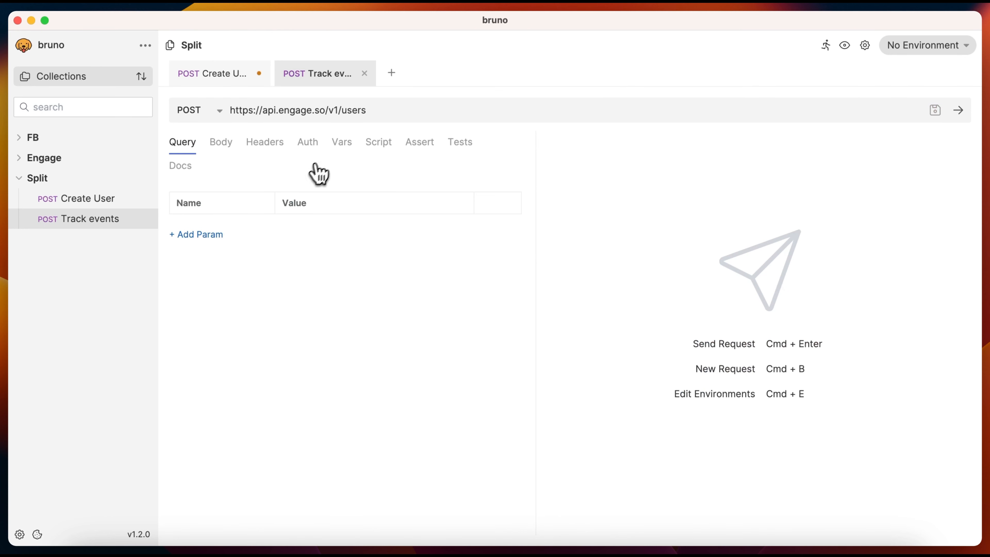
double_click(369, 113)
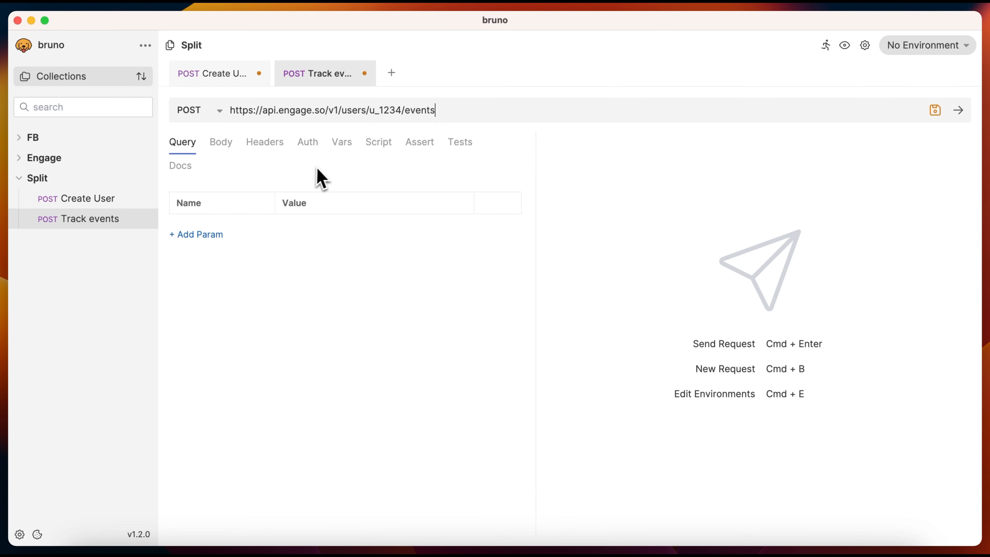
- Replace the Track events JSON body with event "Topup" and value 250, and send the request
left_click(222, 142)
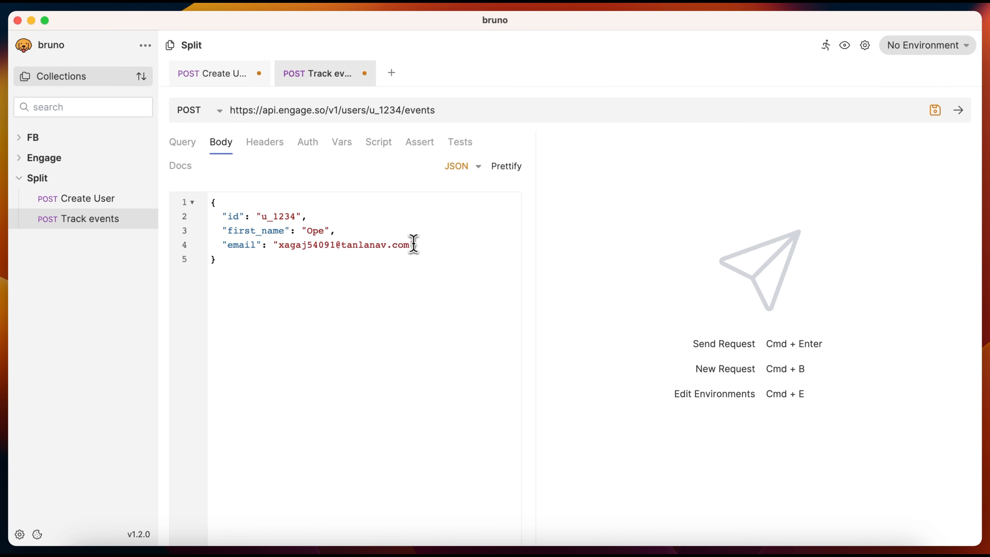
left_click_drag(405, 240, 317, 230)
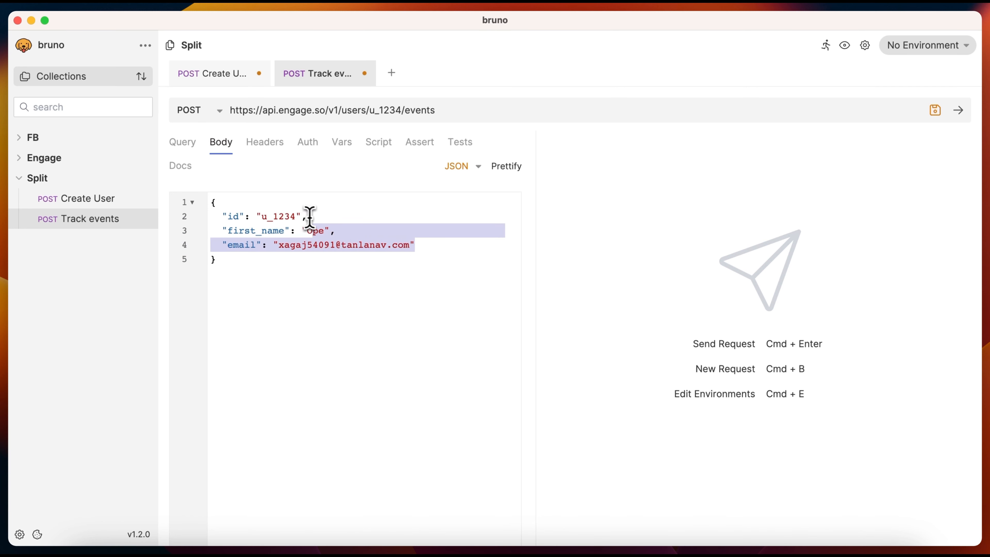
key("shift+Up")
key("shift+Up")
key("Return")
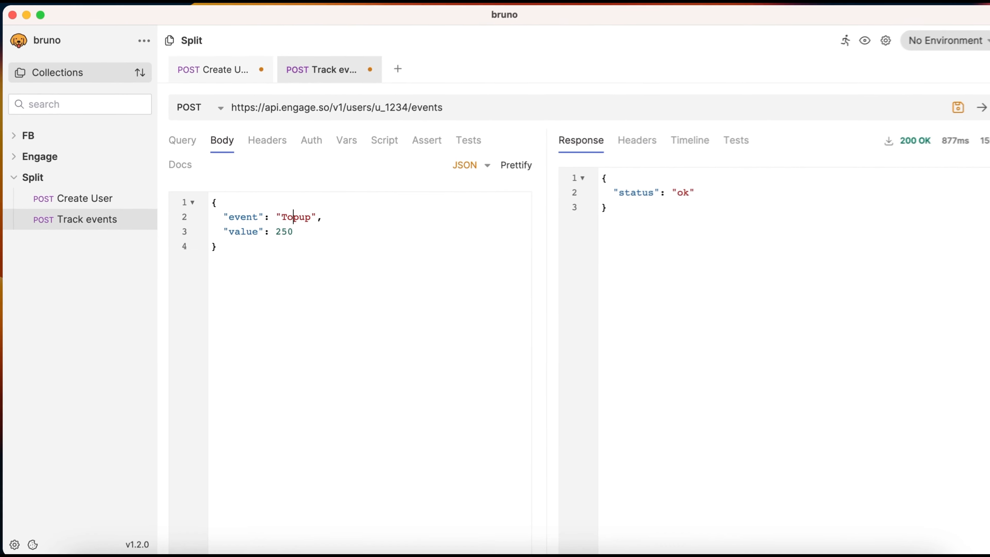
key("super+Return")
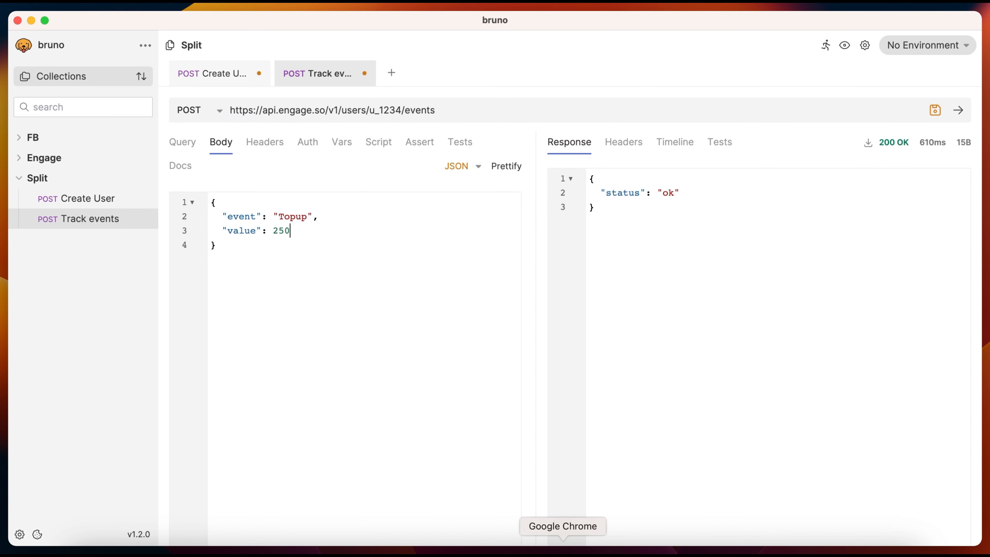
- Switch to Engage in Chrome and review the new customer's event history
left_click(563, 549)
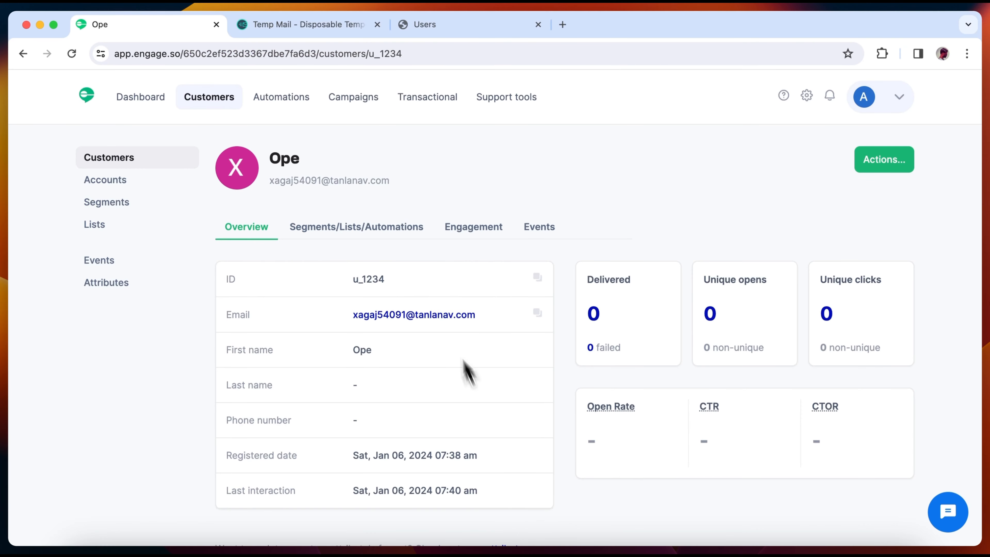
left_click(539, 227)
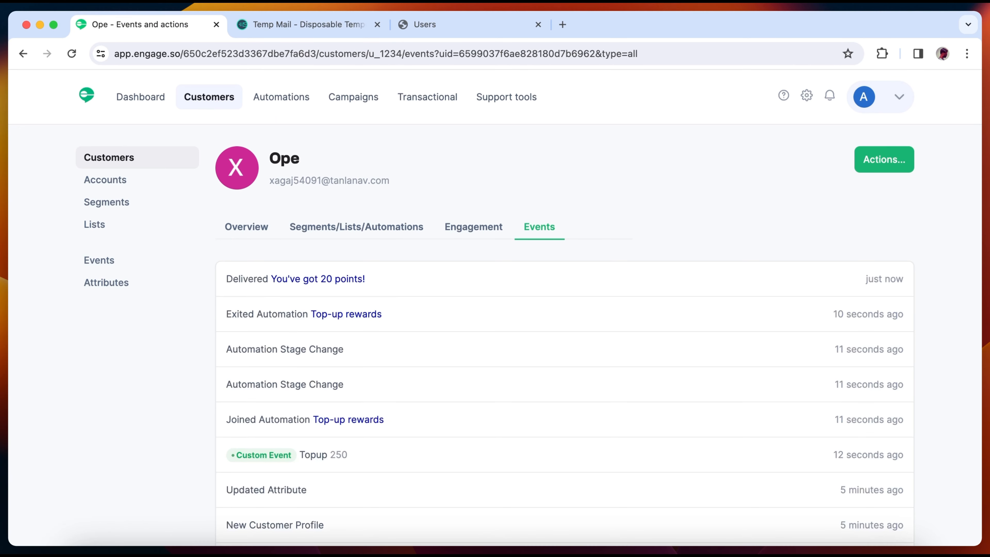
scroll(498, 322, "down", 2)
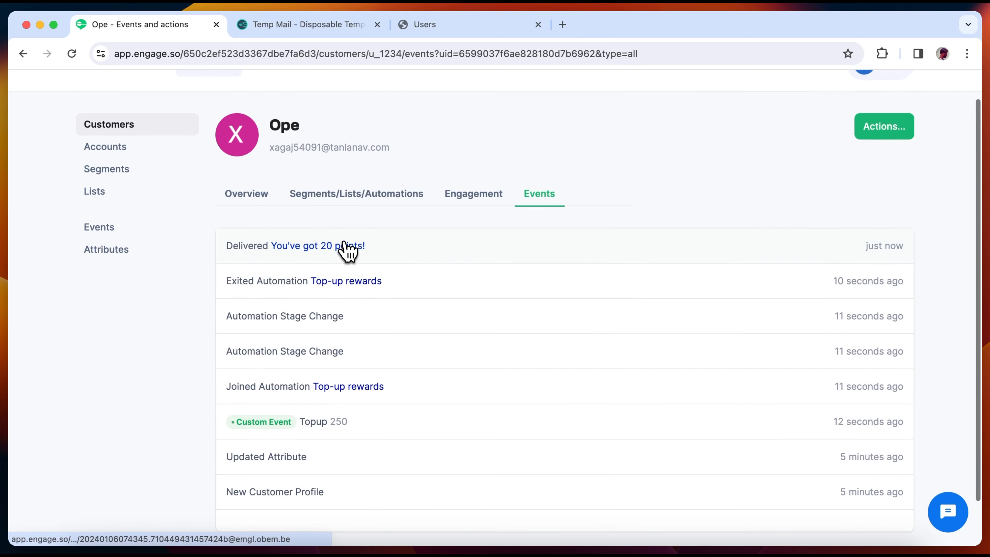
scroll(342, 245, "up", 3)
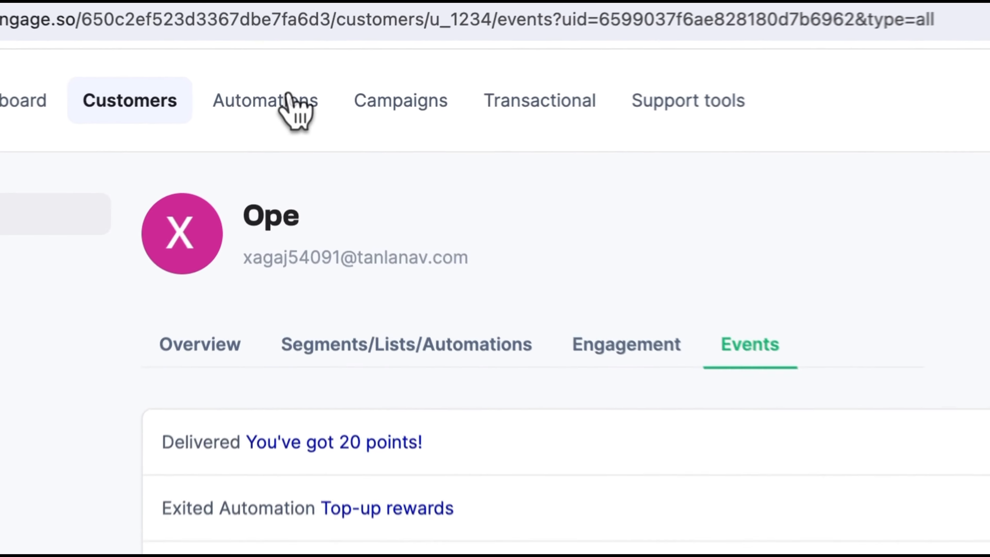
- Open the Top-up rewards automation and view the delivery statistics of the email action on the "Is Greater Than 200" branch
left_click(292, 98)
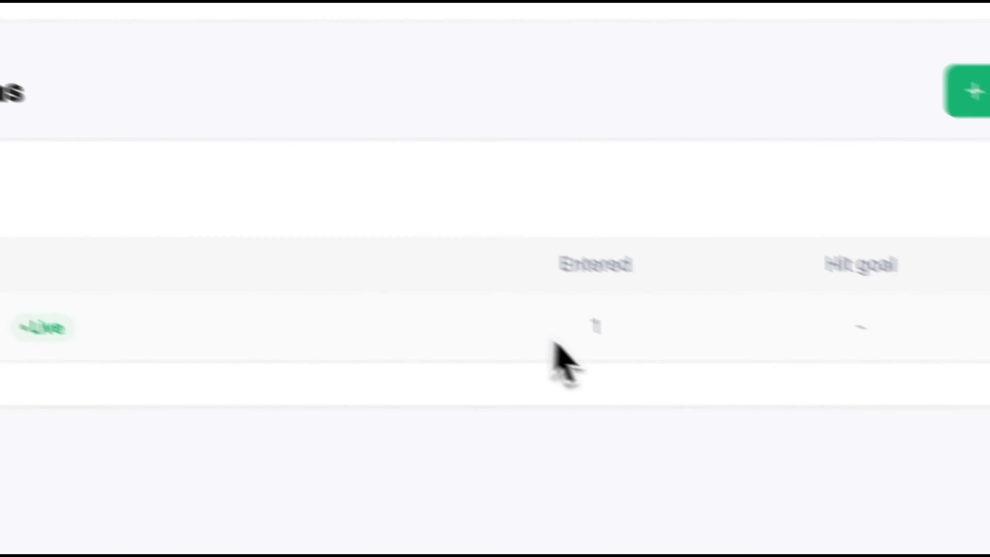
left_click(78, 277)
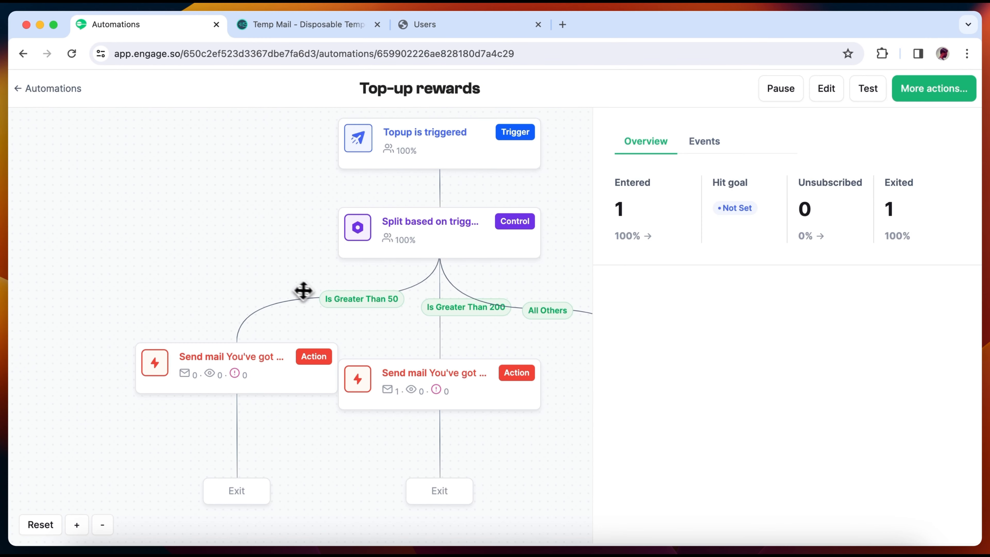
left_click_drag(238, 244, 155, 249)
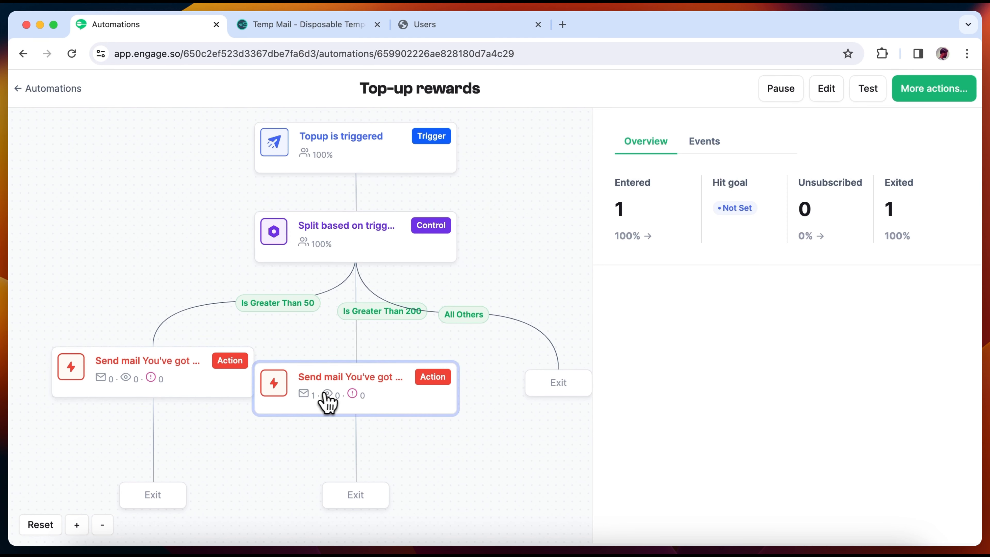
left_click(330, 400)
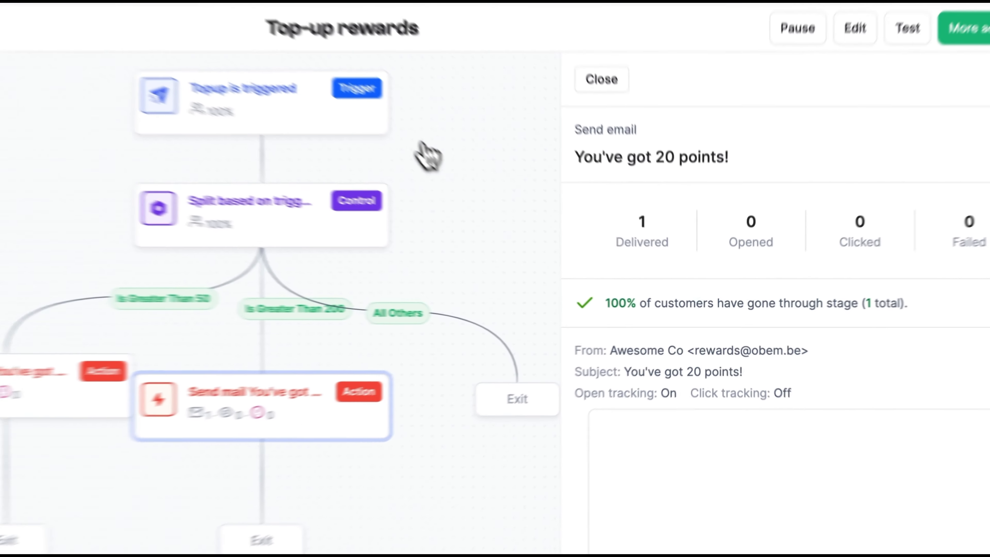
- Switch to the Temp Mail inbox and read the "You've got 20 points!" email from Awesome Co
left_click(343, 25)
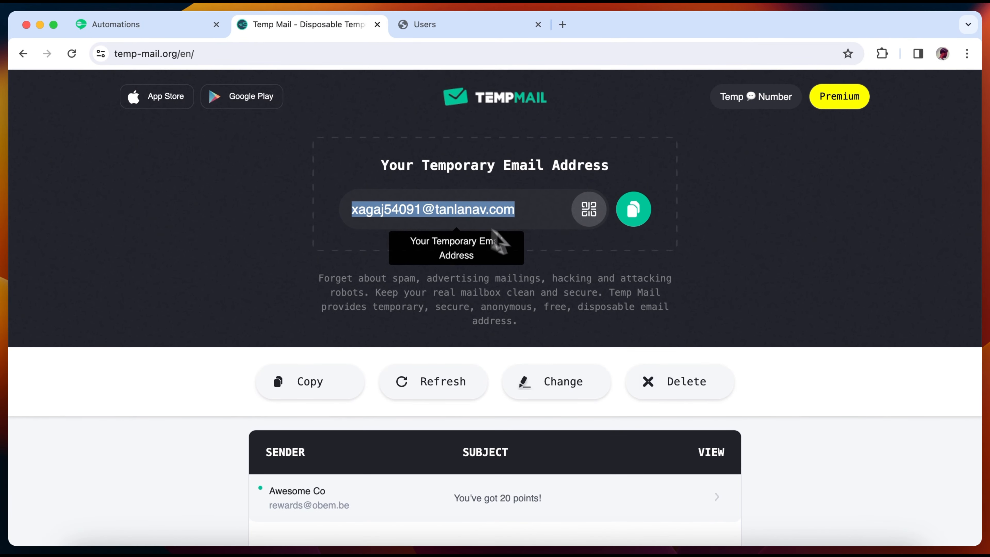
scroll(704, 268, "down", 1)
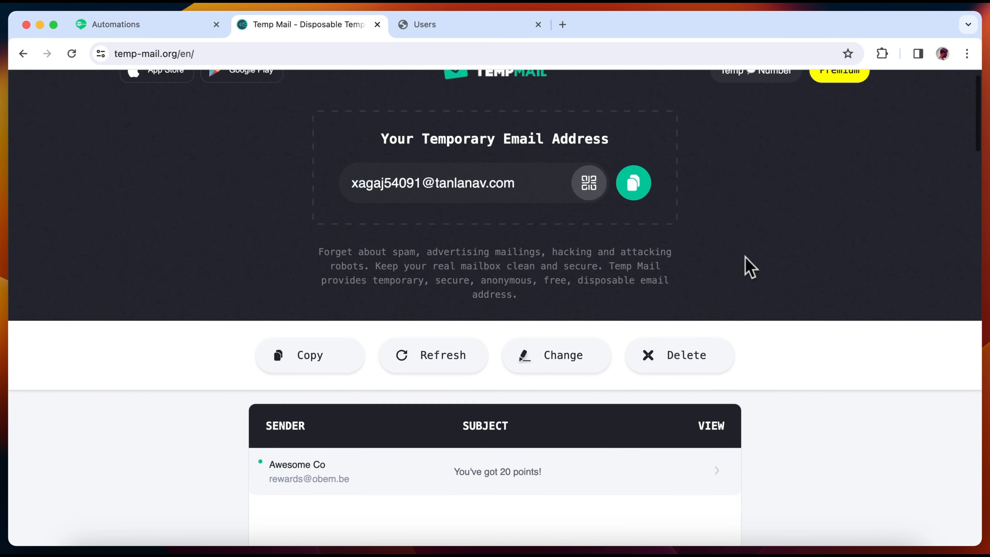
scroll(745, 265, "down", 3)
left_click(496, 356)
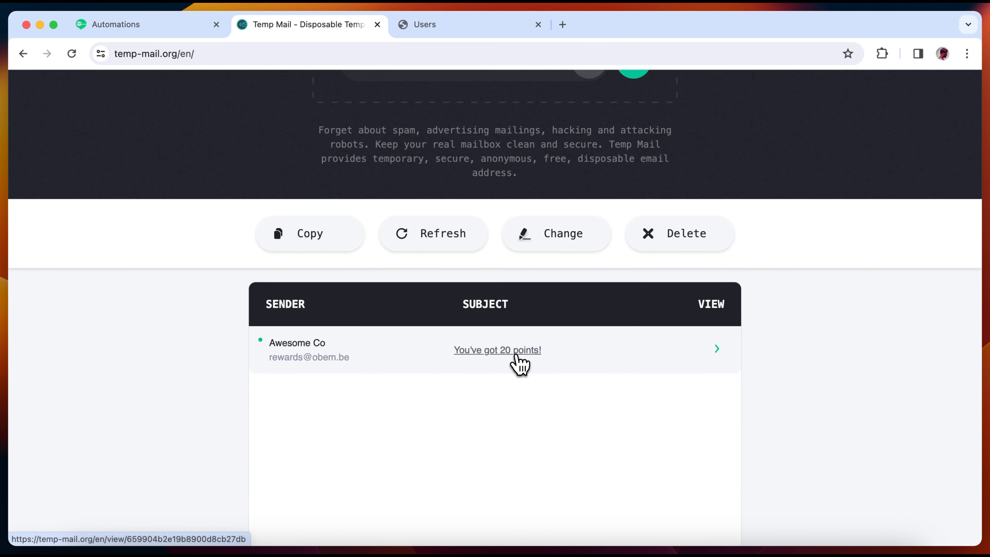
left_click(529, 353)
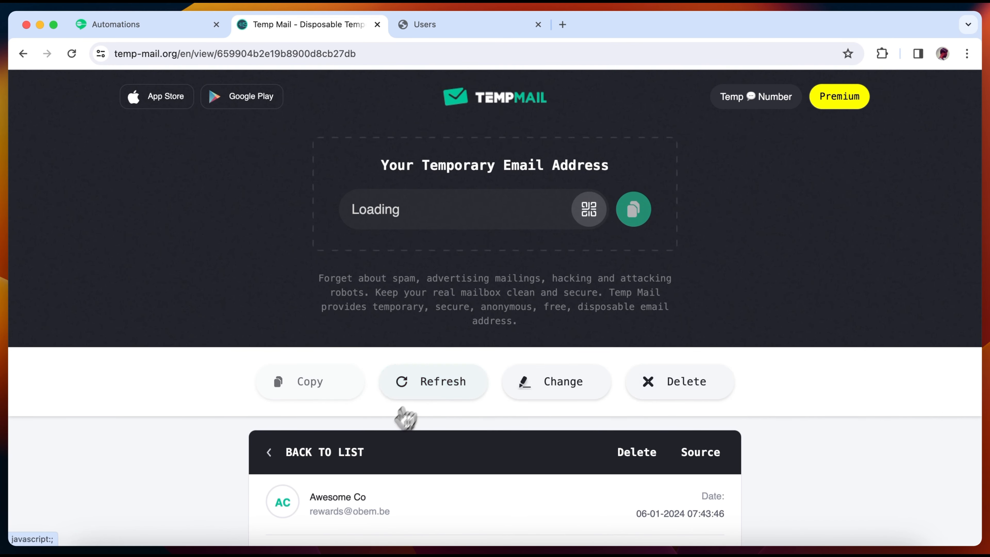
scroll(411, 404, "down", 4)
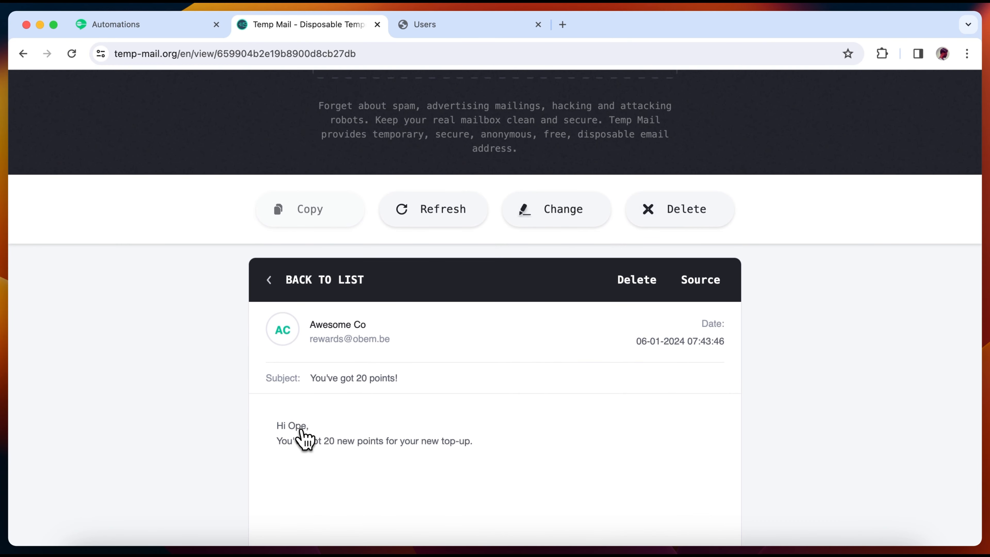
scroll(342, 440, "up", 4)
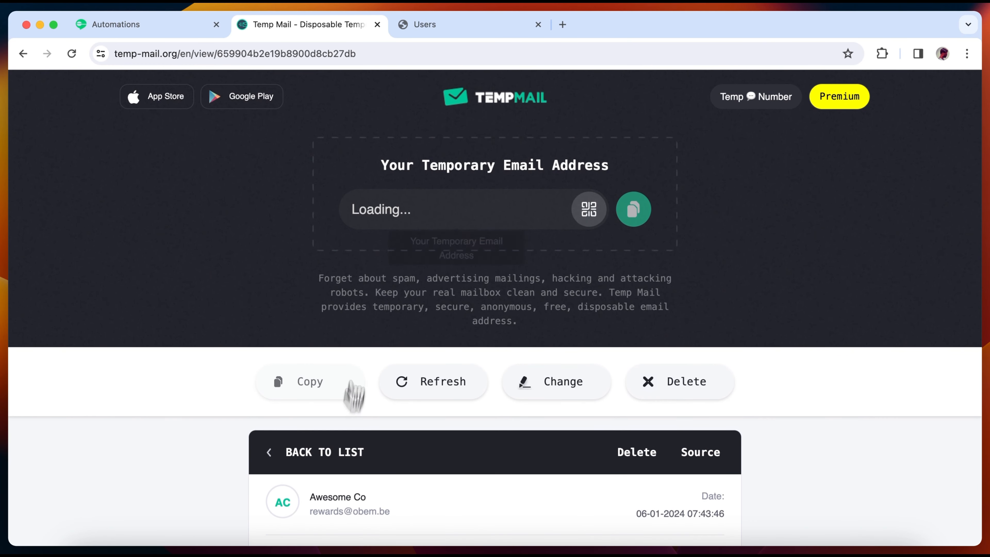
- Return to the Top-up rewards automation in Engage, and go back through the Automations list to the Customers page
left_click(183, 27)
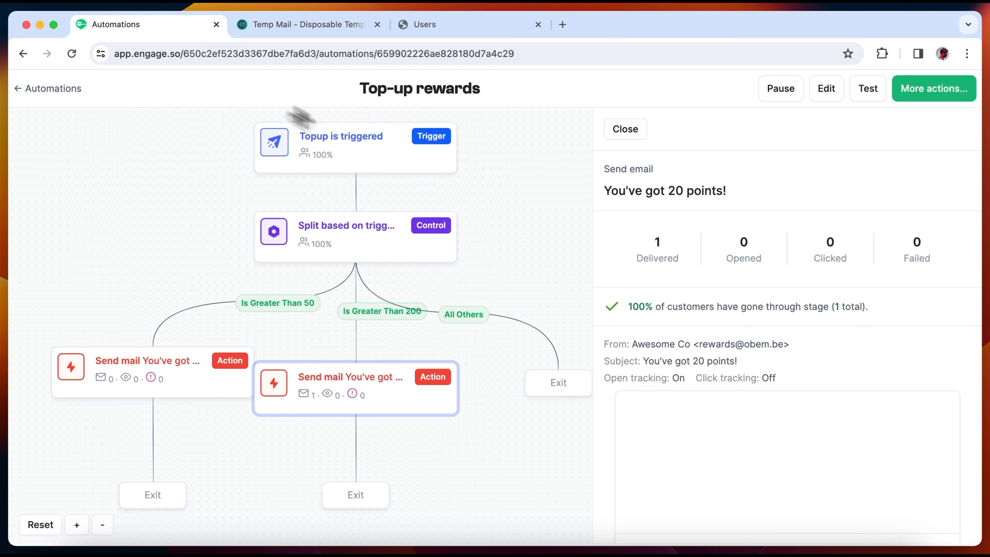
mouse_move(509, 207)
left_mouse_down()
mouse_move(513, 215)
mouse_move(500, 214)
left_mouse_up()
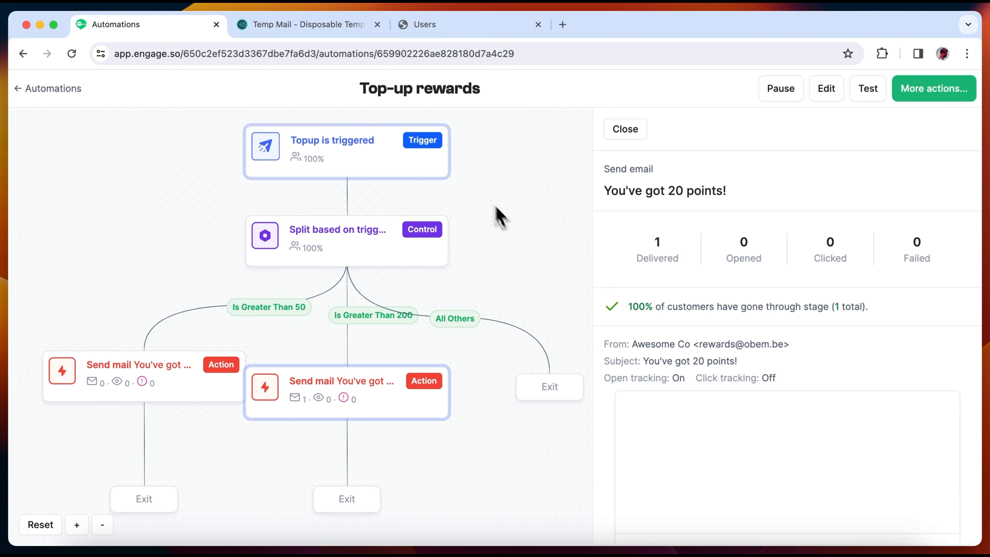
left_click(58, 90)
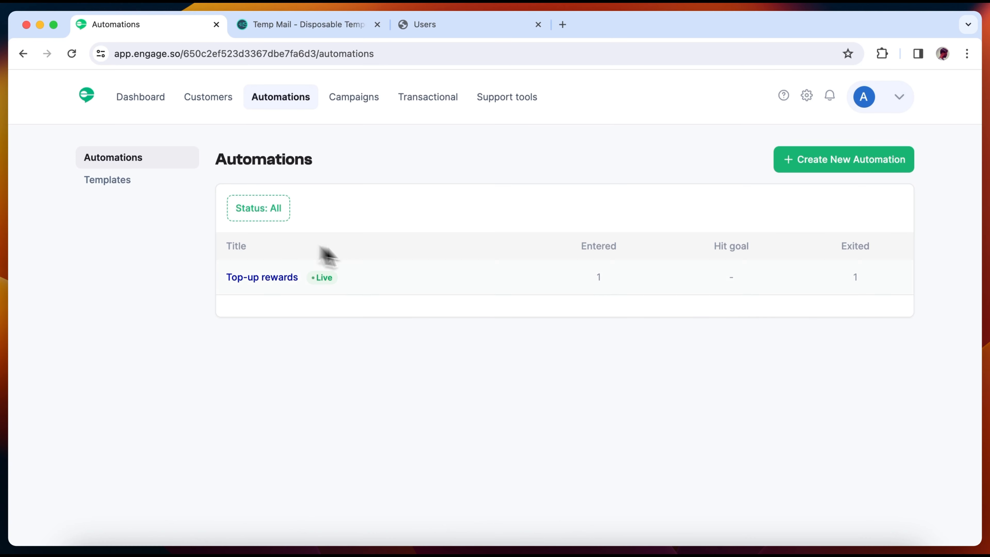
left_click(218, 102)
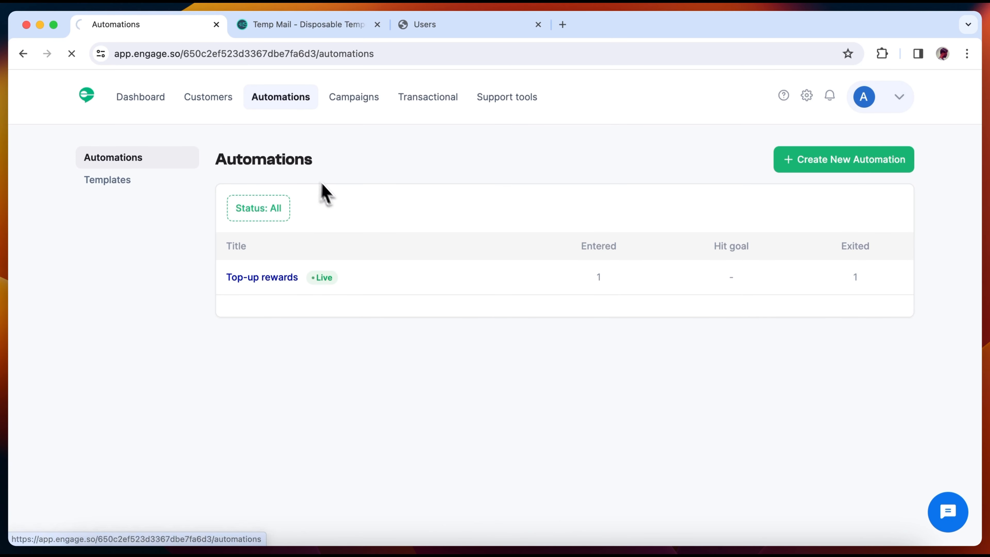